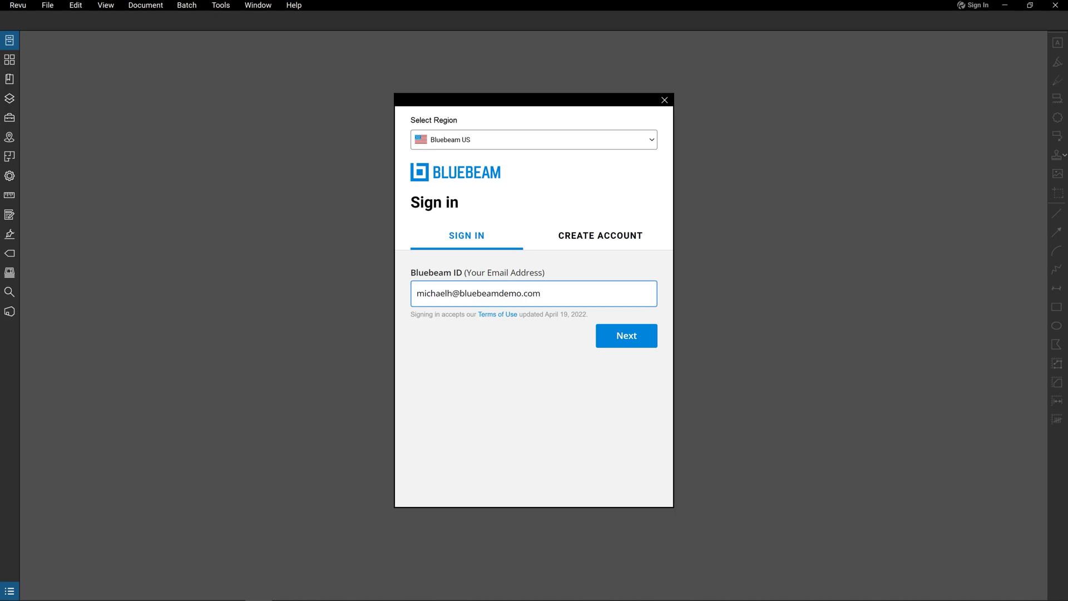
Step: Finish signing in with the account password and open Office Plan.pdf from Recents
key("Return")
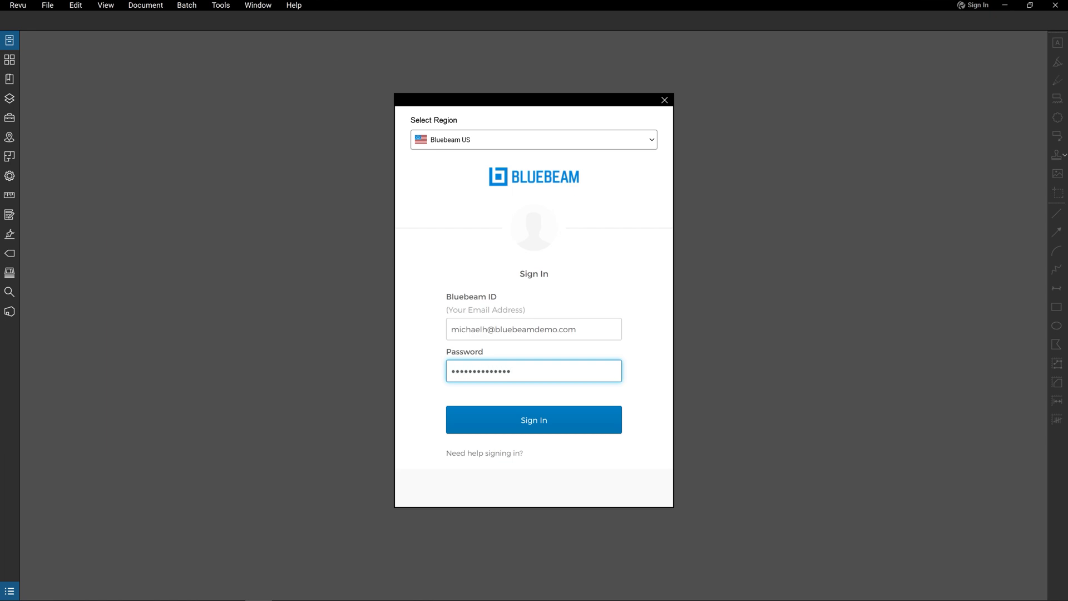
key("Return")
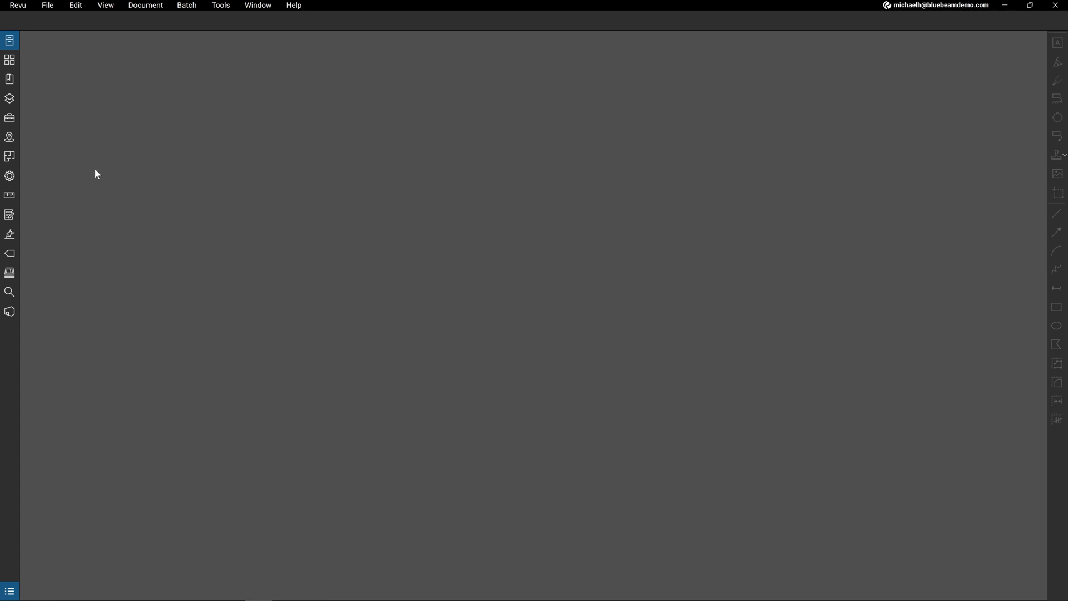
left_click(11, 43)
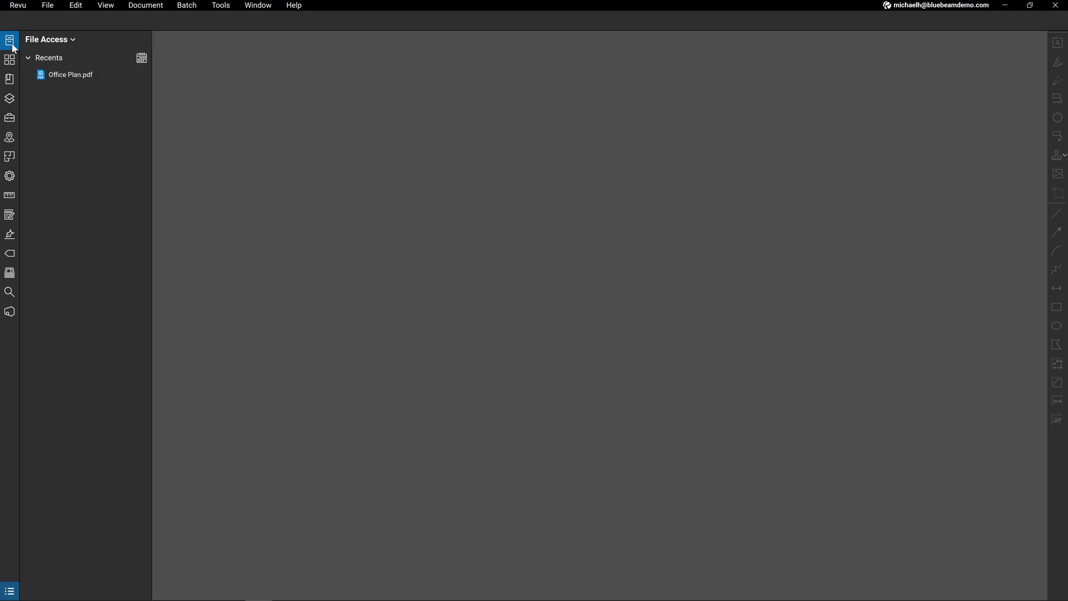
left_click(107, 80)
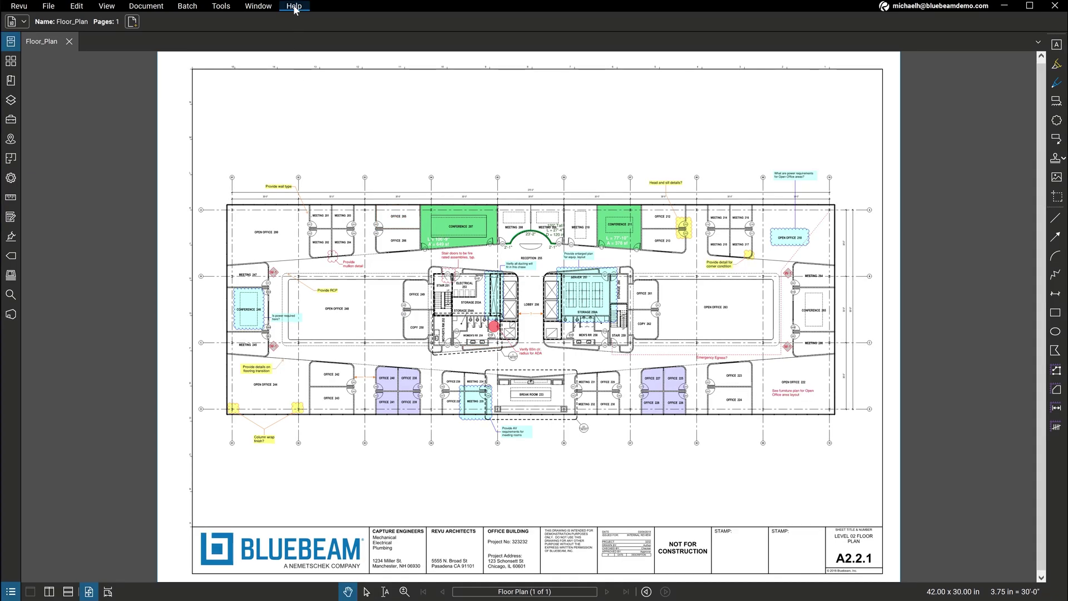
Step: Open Bluebeam University from the Help menu and scroll down to the Learning Paths courses
left_click(294, 7)
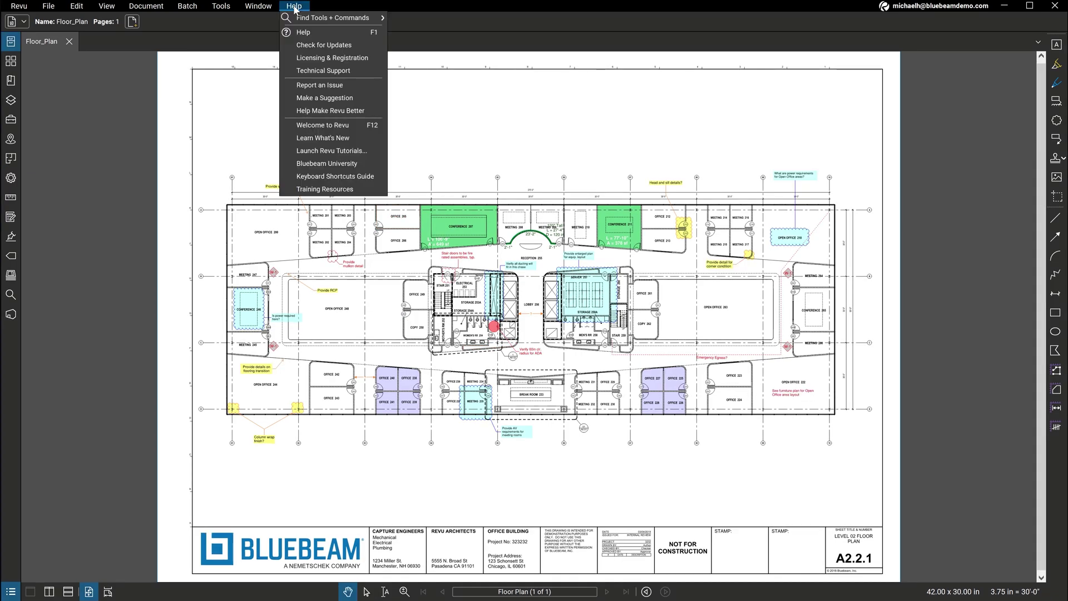
left_click(365, 163)
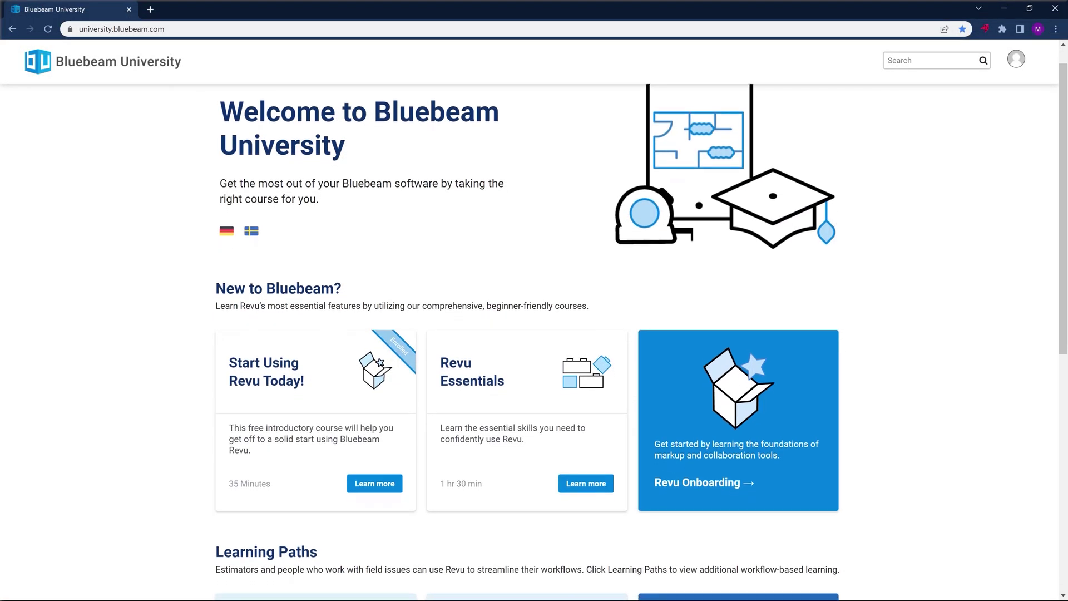
scroll(534, 334, "down", 1)
scroll(534, 334, "down", 2)
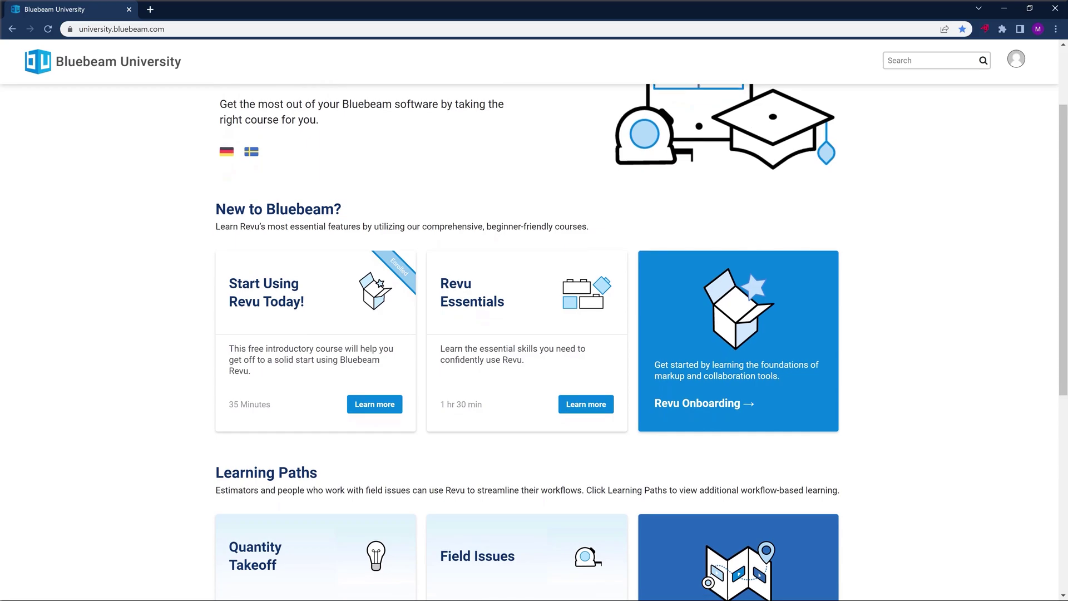
scroll(535, 334, "down", 2)
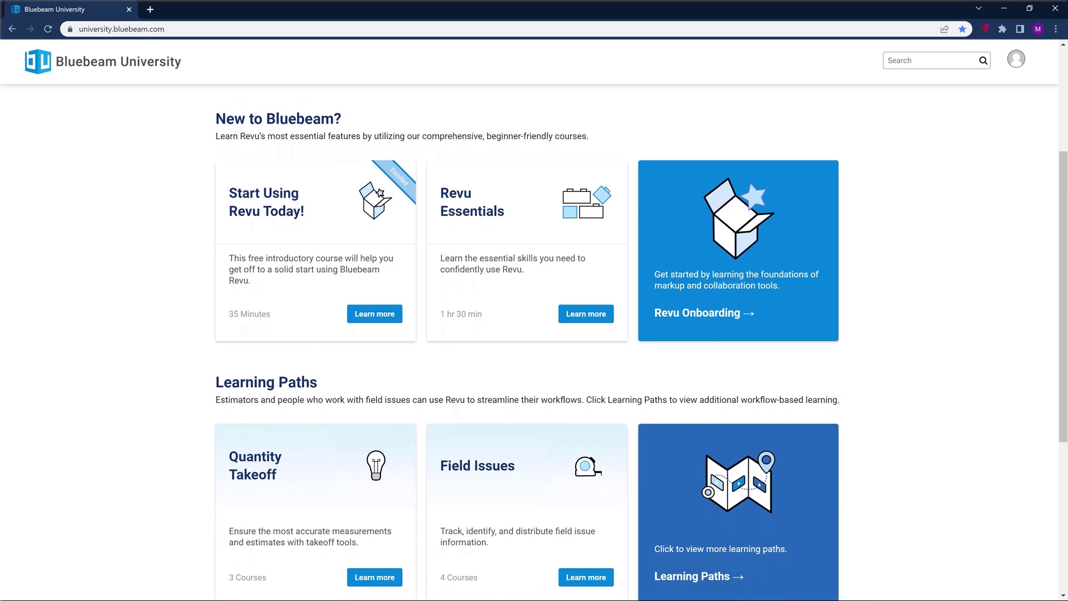
scroll(535, 334, "down", 2)
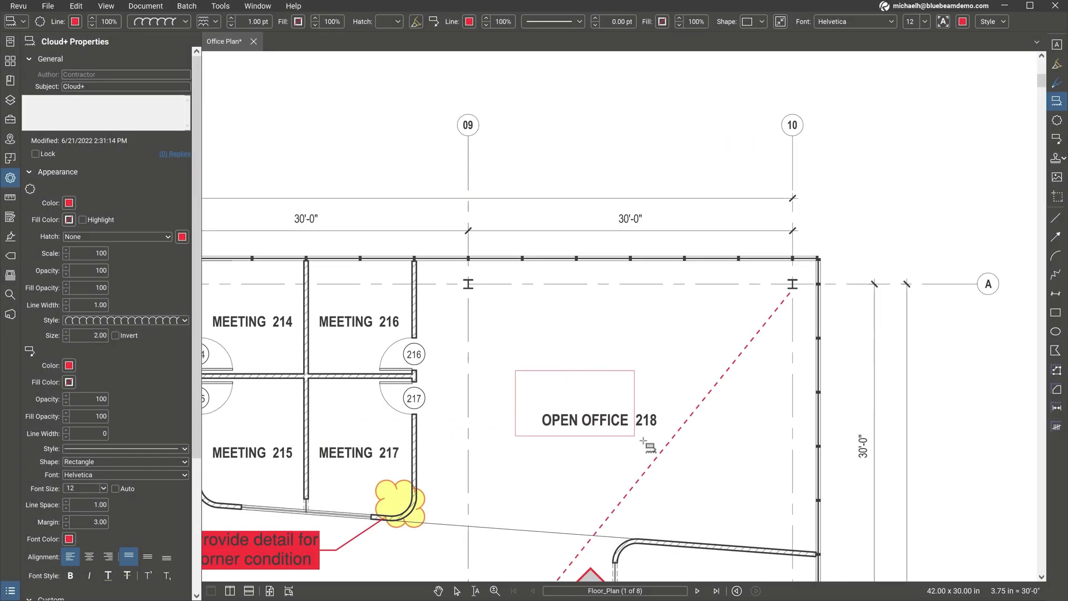
Step: Cloud Open Office 218 and add a callout asking about its power requirements
left_click_drag(644, 441, 679, 461)
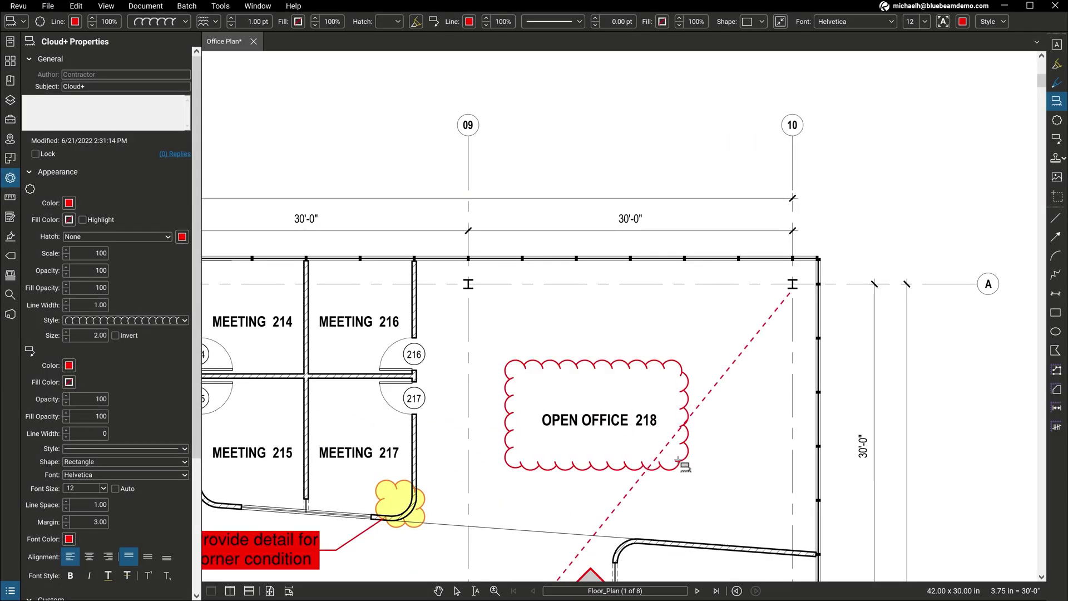
left_click(637, 166)
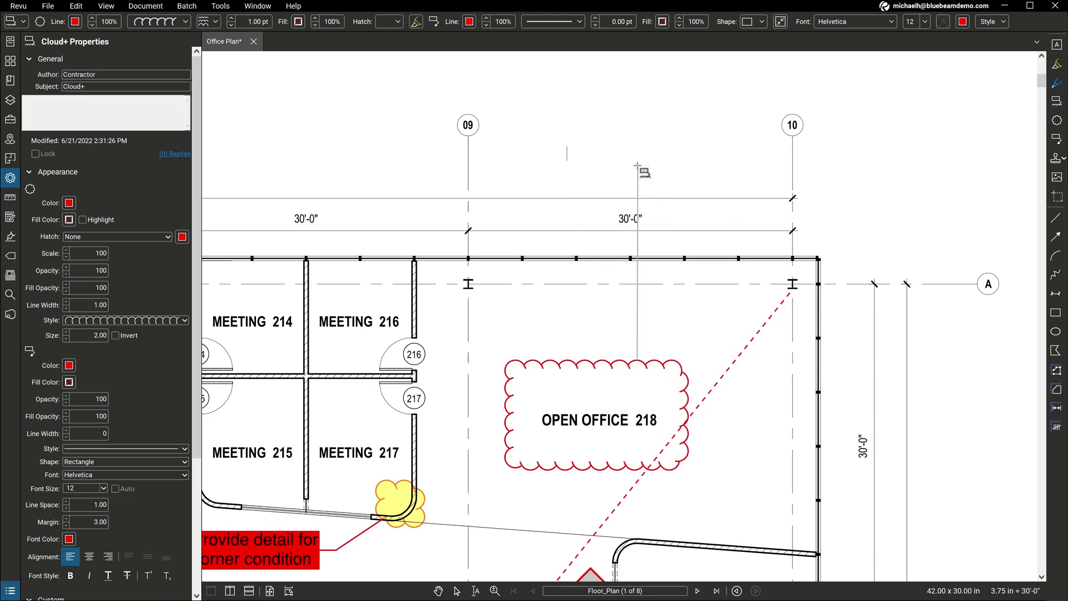
type("What are power requirements for Open Office areas?")
key("Escape")
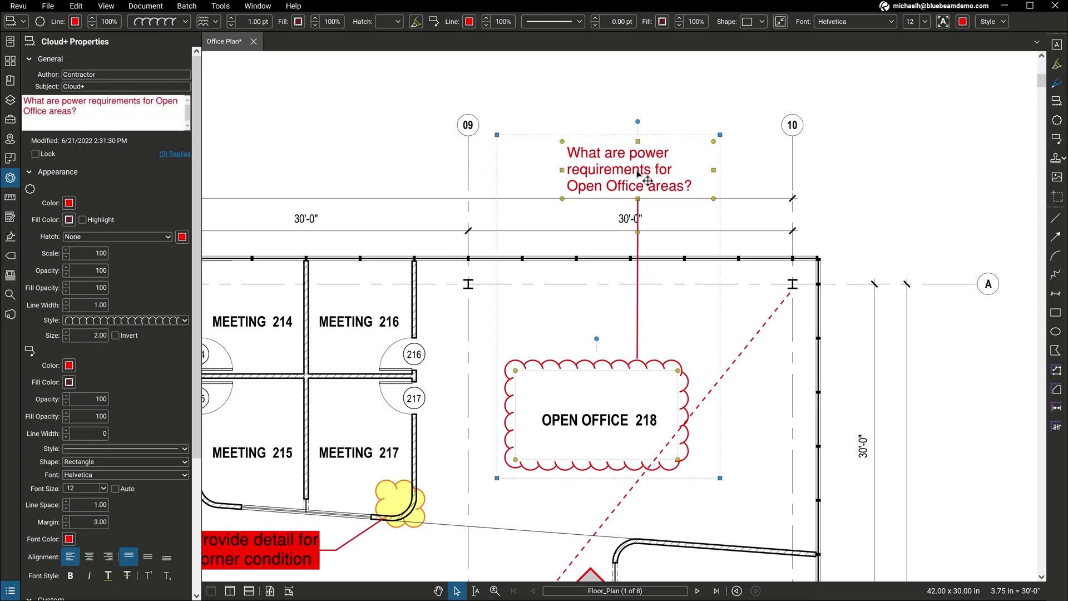
left_click_drag(637, 173, 626, 162)
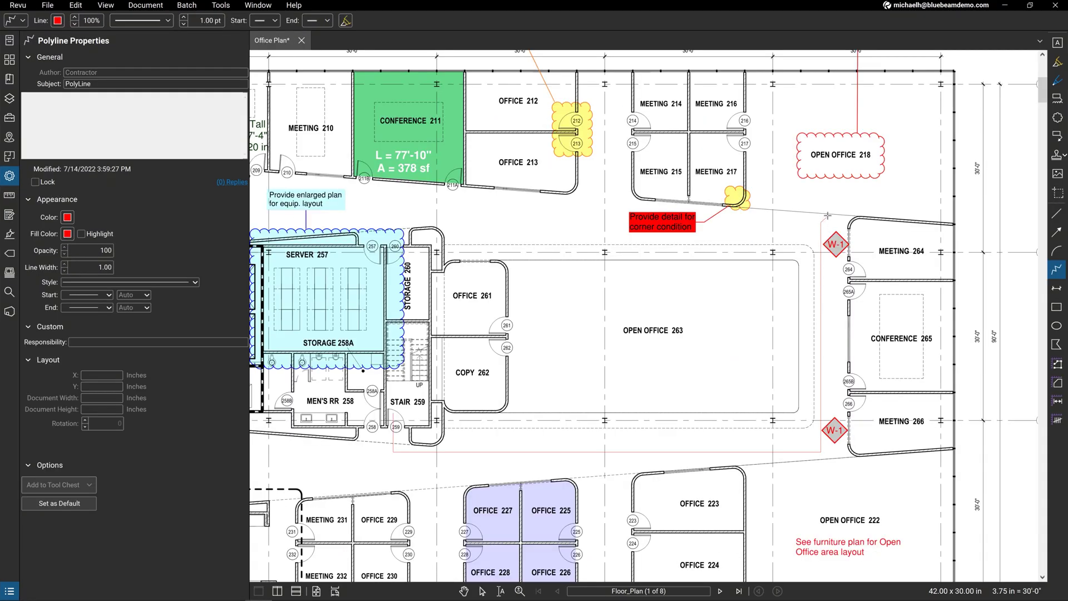
Step: Finish a polyline, underline the furniture plan note, fill a callout yellow, and place the PROPRIETARY stamp
double_click(941, 84)
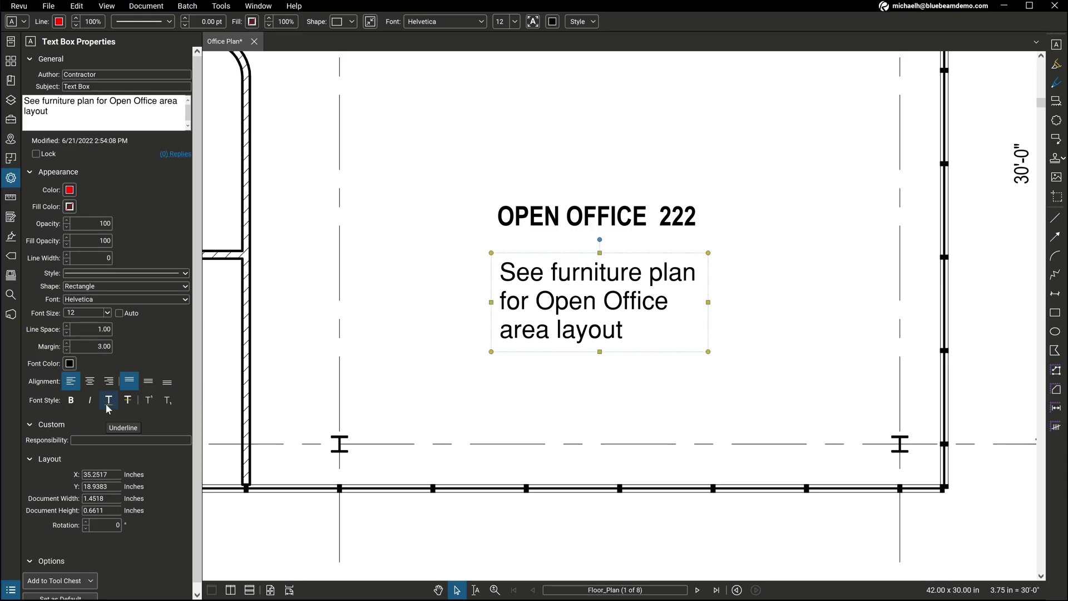
left_click(108, 402)
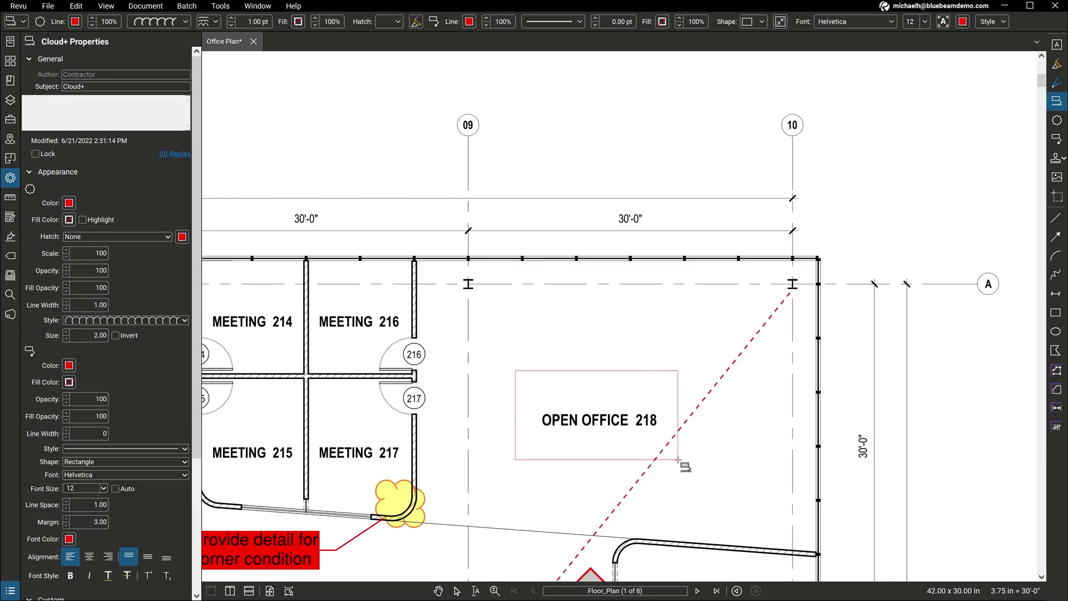
left_click(679, 460)
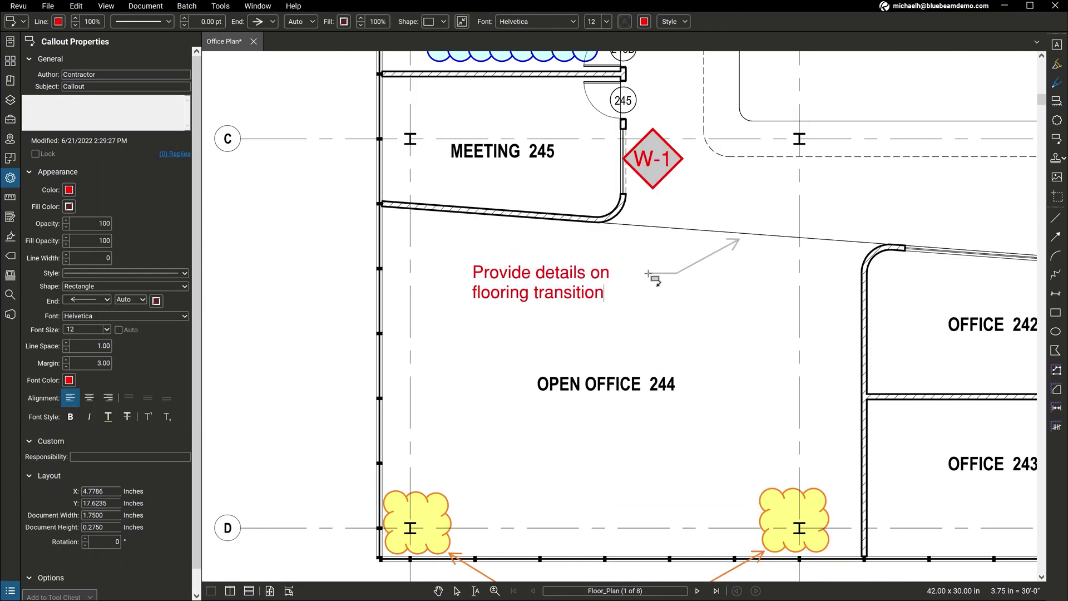
left_click(69, 206)
left_click(85, 224)
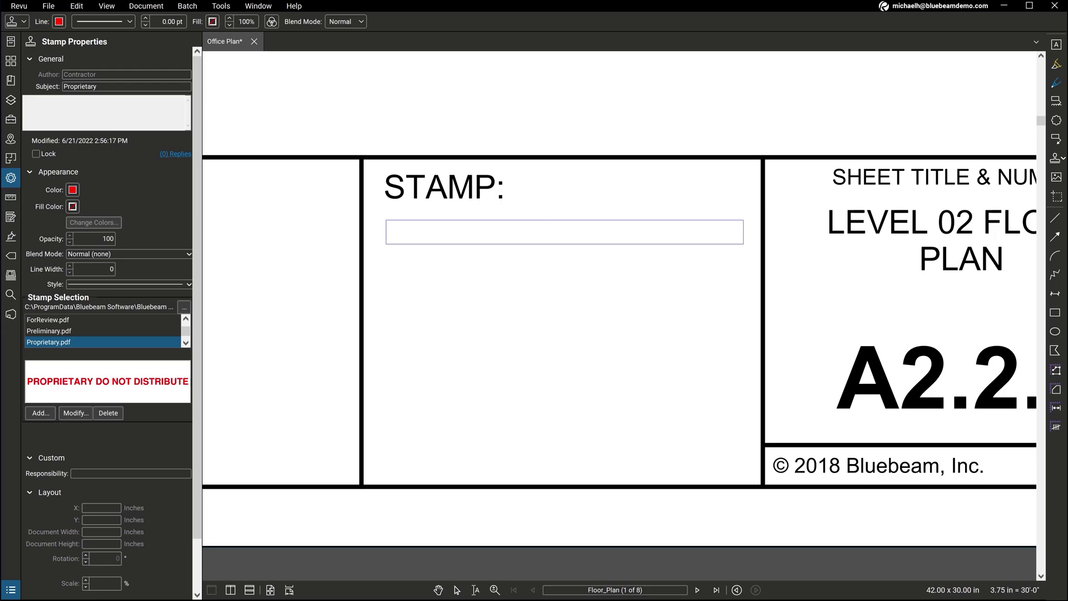
left_click_drag(744, 244, 744, 244)
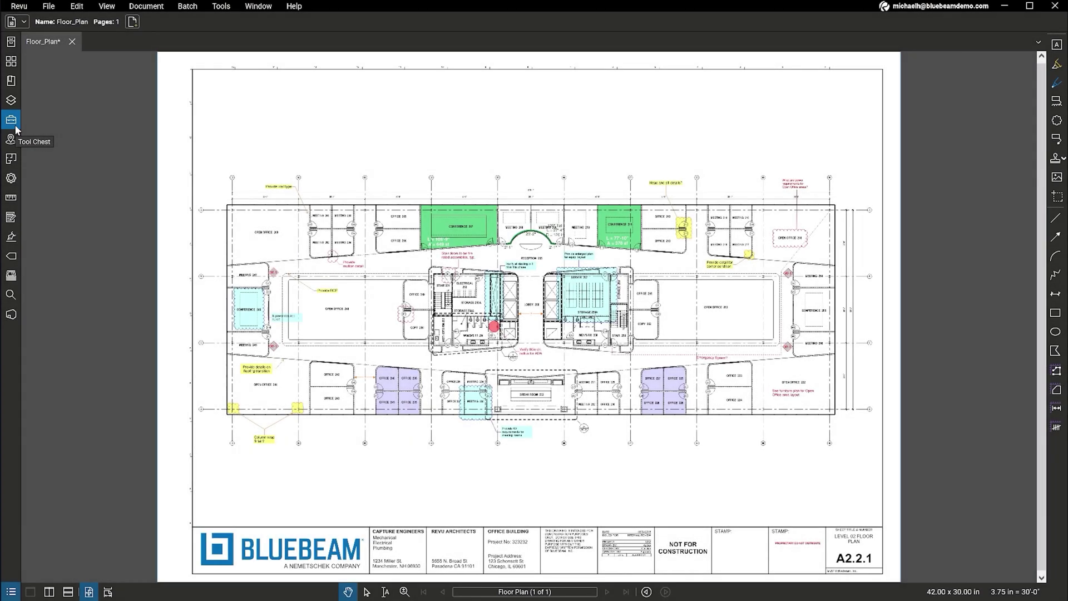
Step: Draw a yellow-filled rectangle over Open Office 200 with saved Tool Chest tool 3
left_click(15, 126)
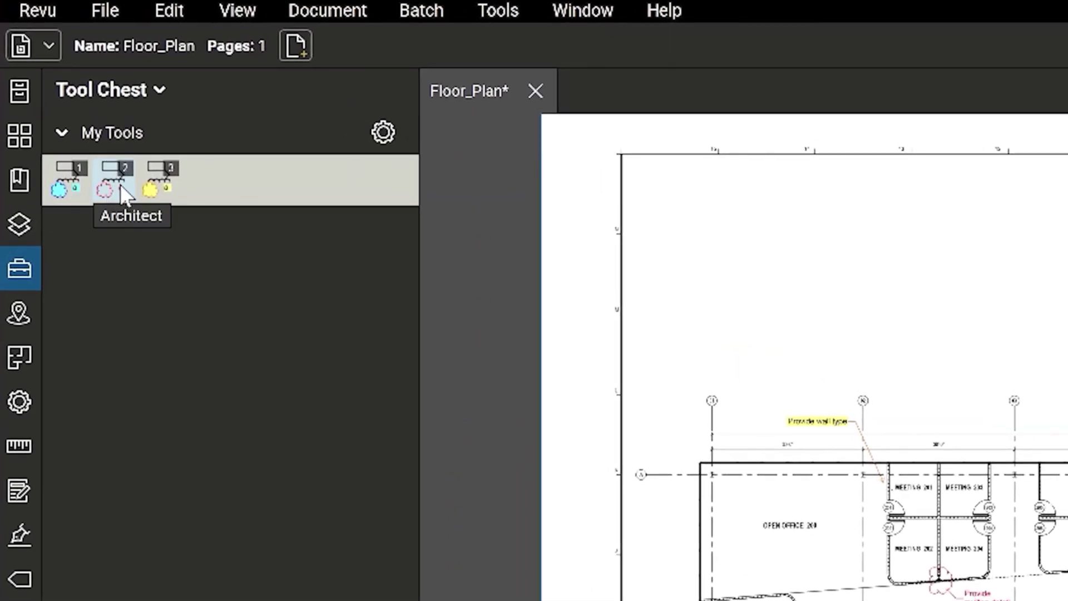
left_click(157, 192)
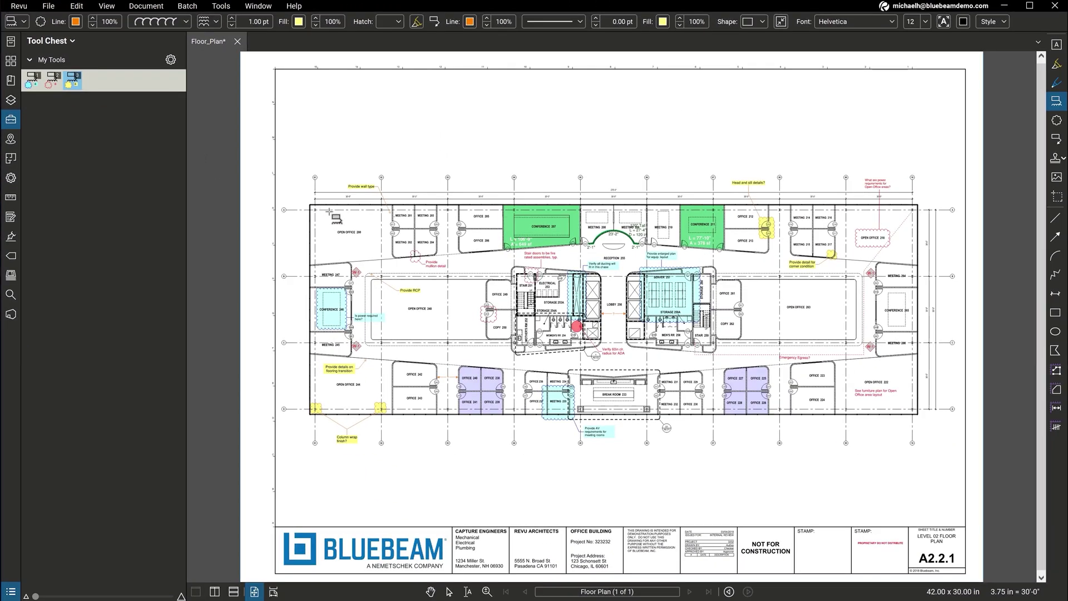
left_click_drag(329, 211, 374, 252)
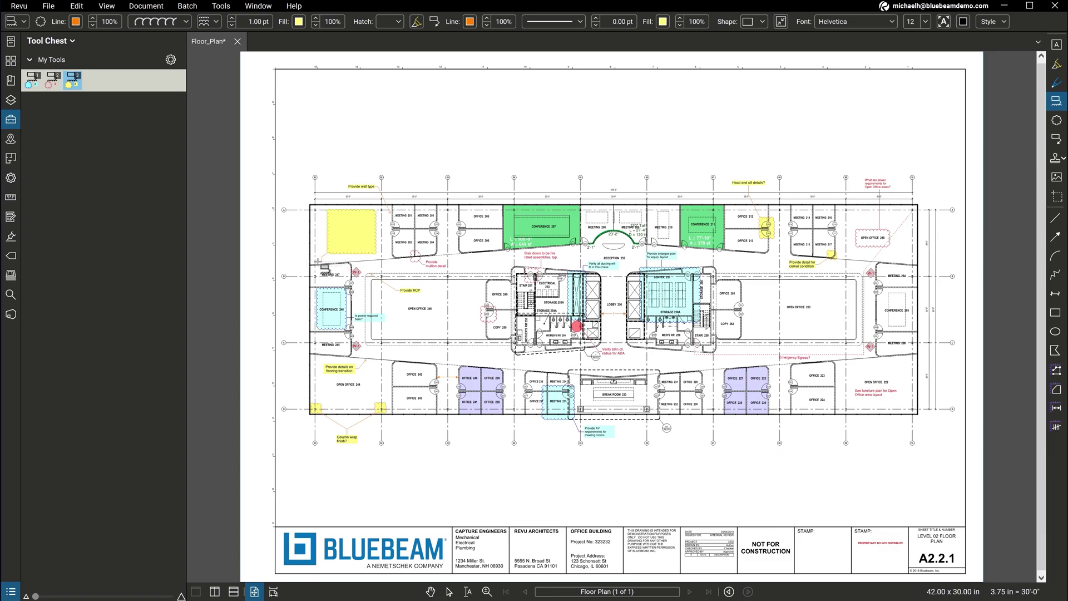
key("Escape")
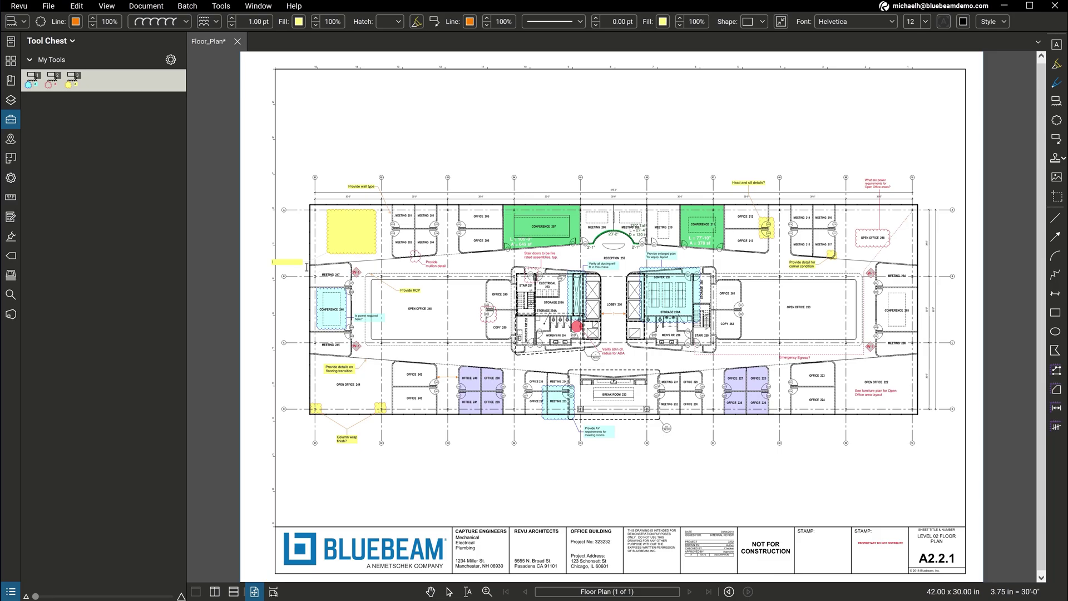
key("F4")
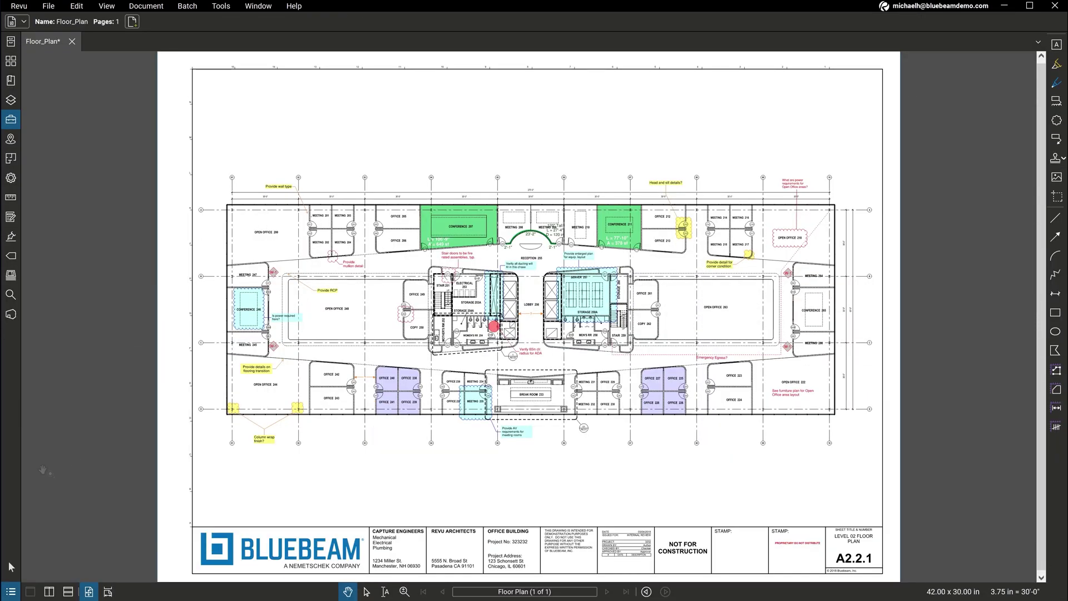
Step: Count the meeting room doors, including door 215, and paint a green area below Women's RR 254
left_click(10, 591)
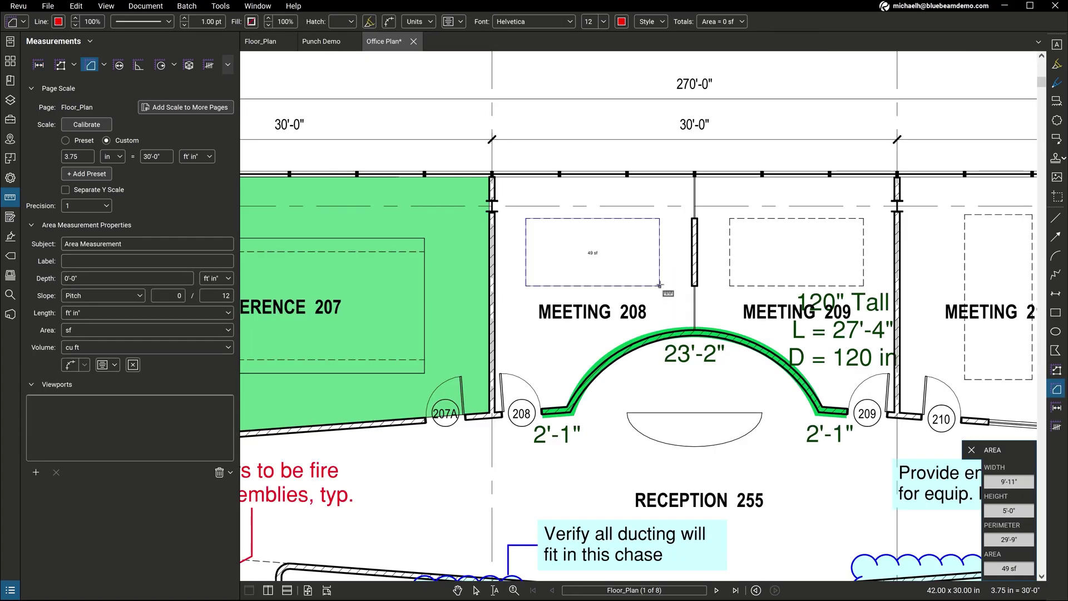
left_click(660, 286)
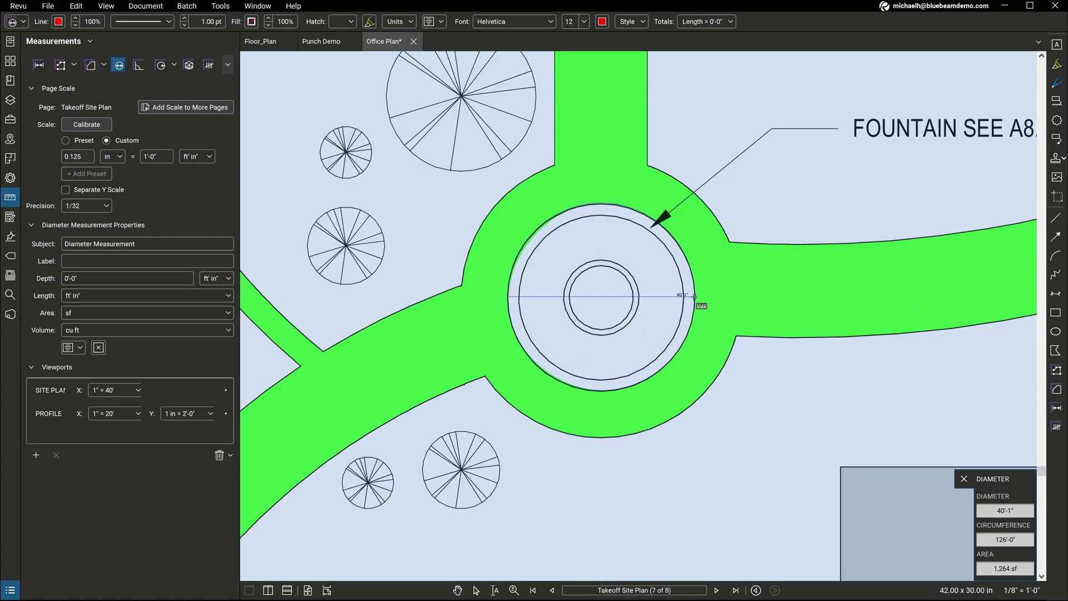
left_click(694, 296)
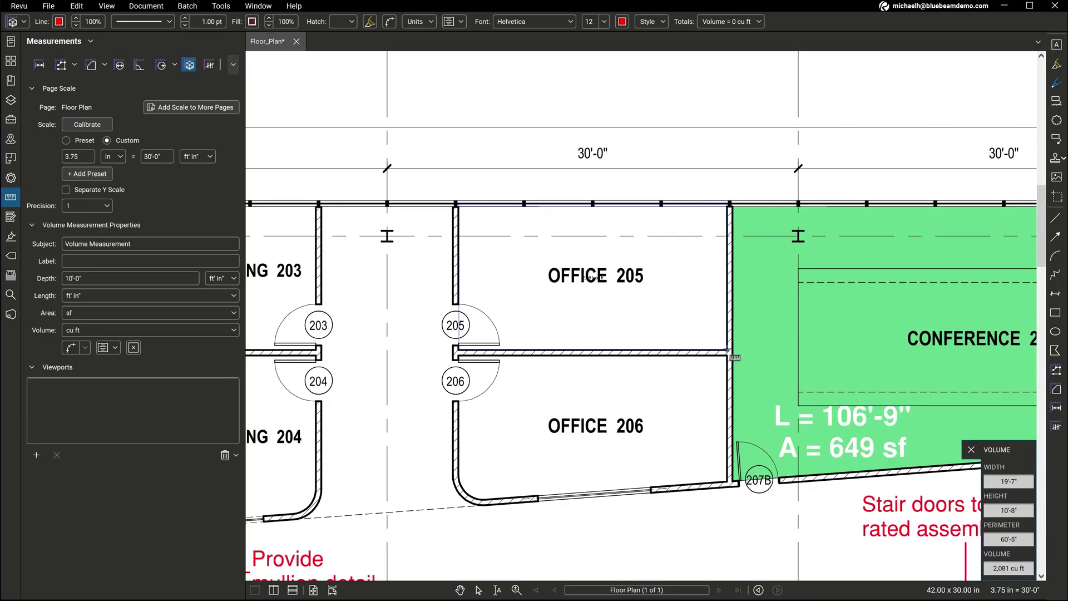
left_click(729, 351)
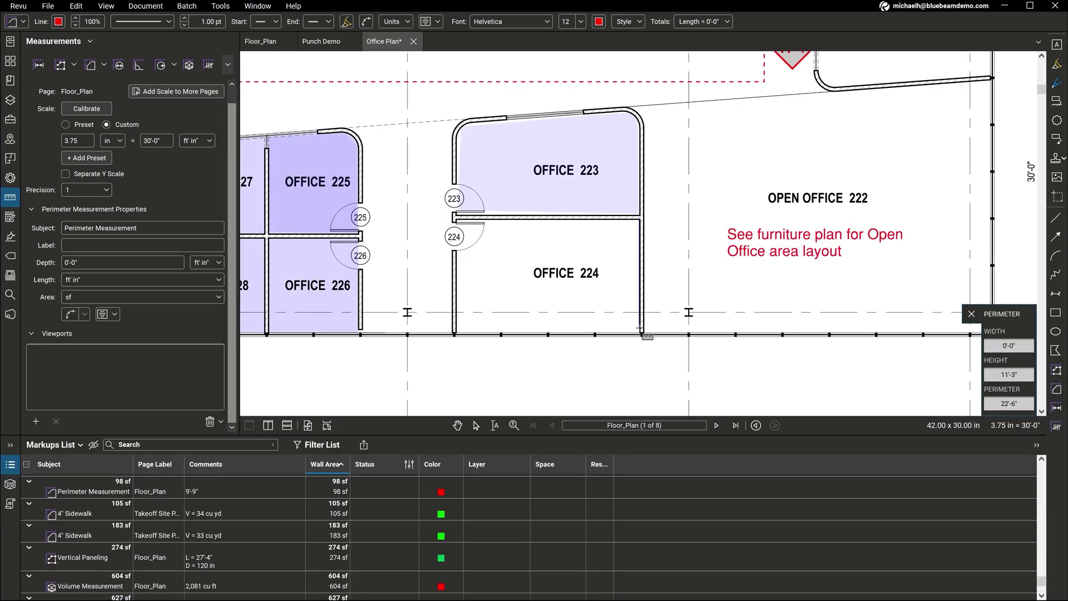
left_click(645, 334)
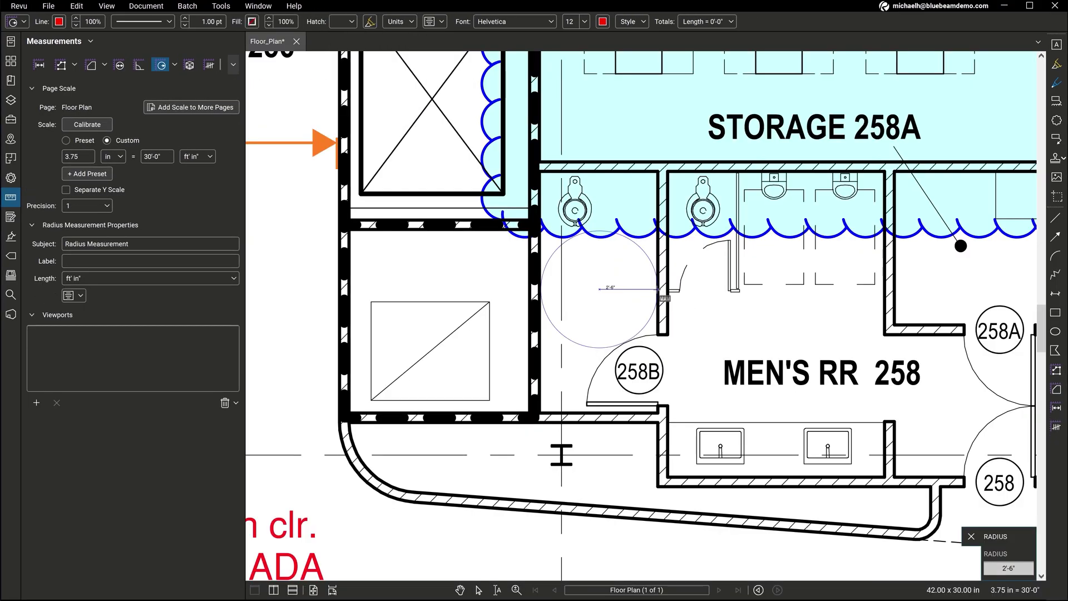
left_click(659, 289)
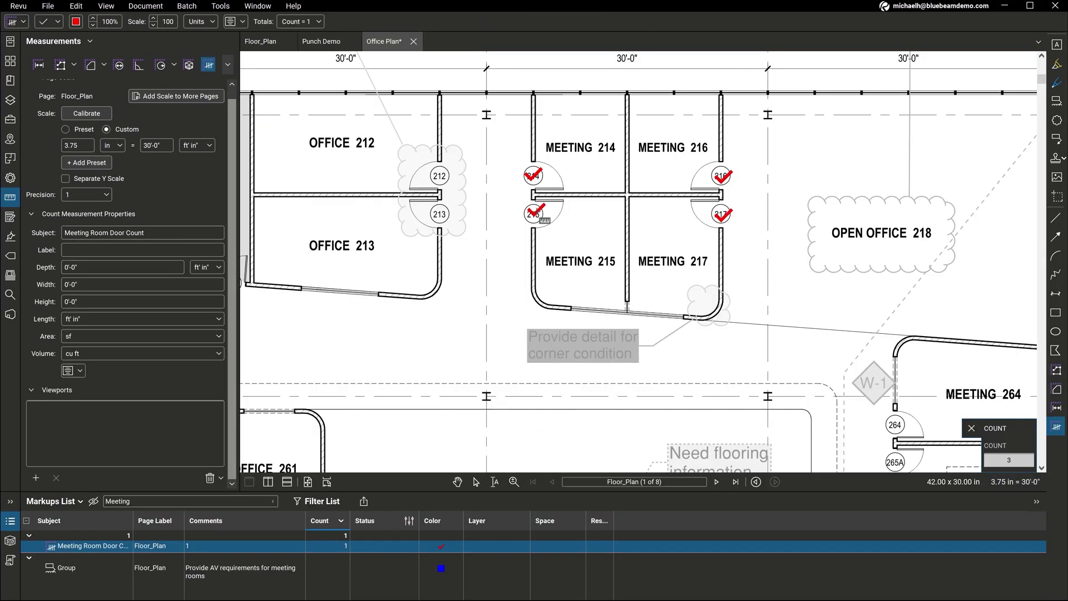
left_click(535, 214)
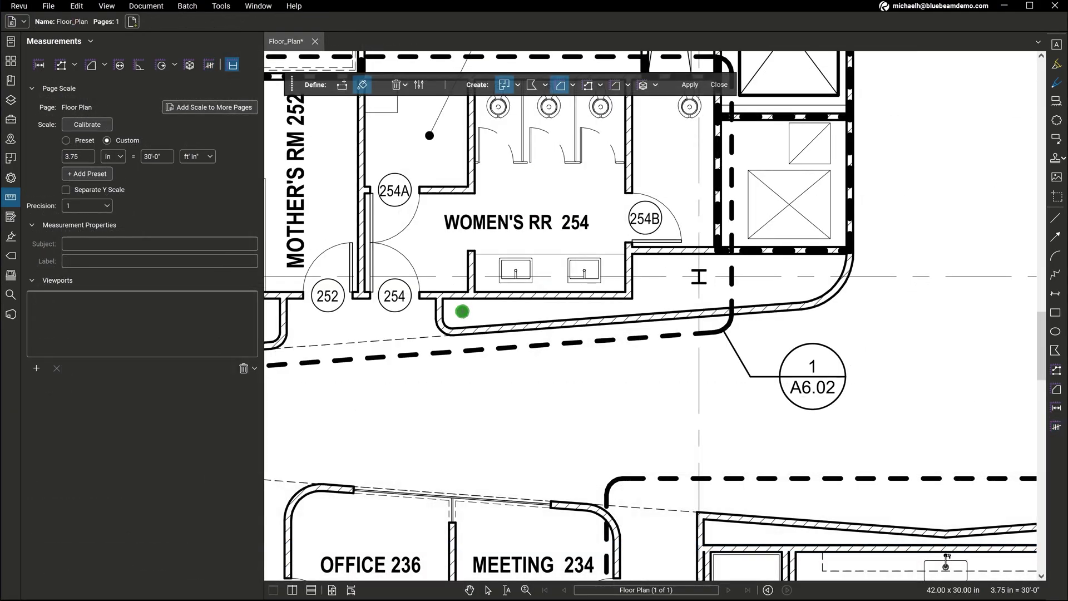
mouse_move(453, 307)
left_mouse_down()
mouse_move(622, 306)
mouse_move(714, 291)
left_mouse_up()
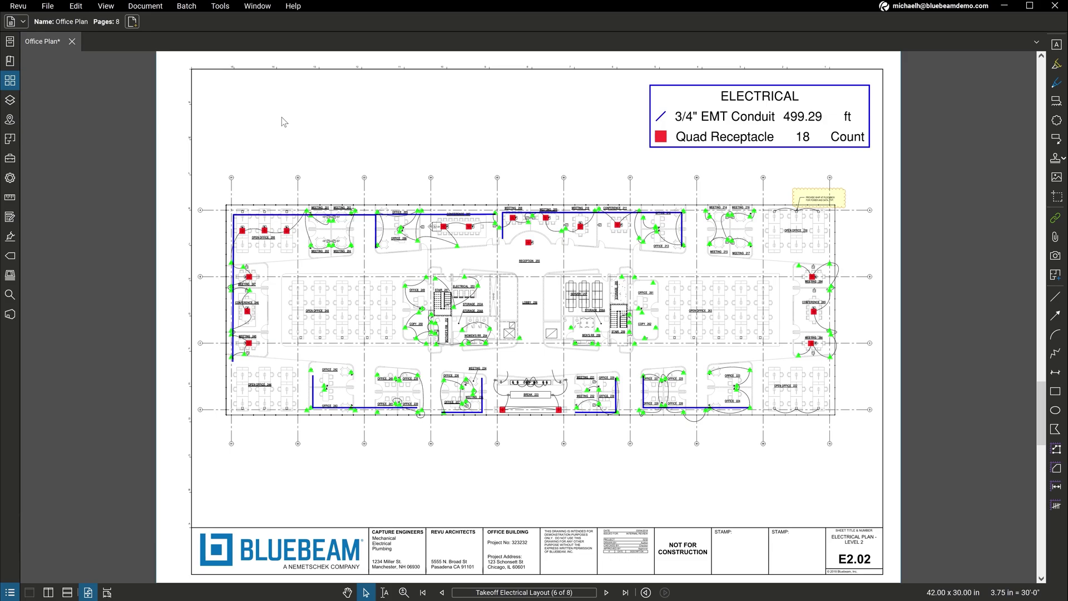
Step: Batch-link all eight sheet references to their pages, then follow the A7.01 link to the elevation
left_click(187, 7)
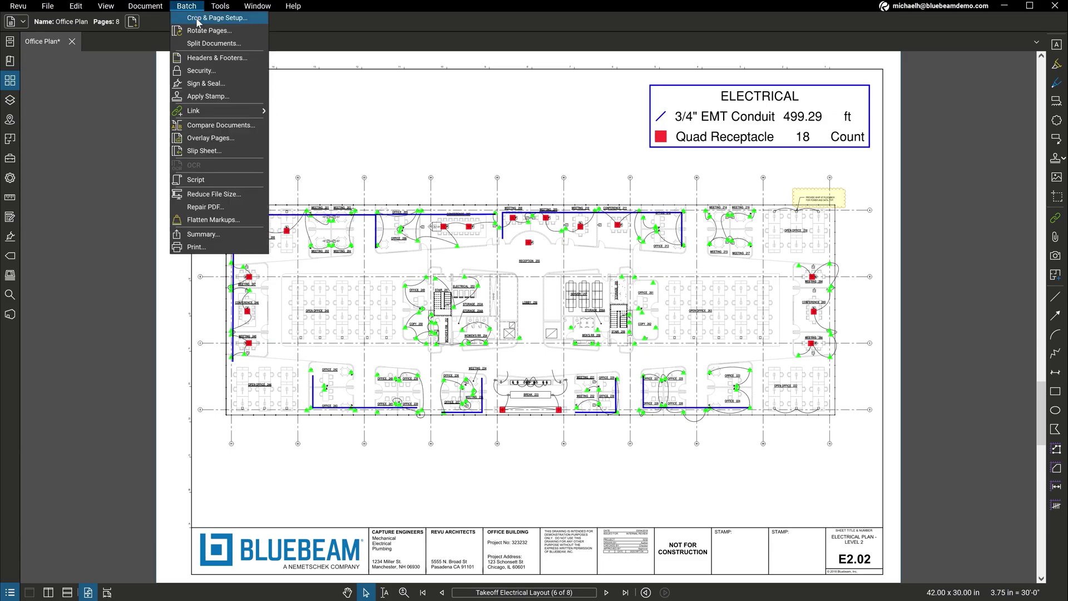
mouse_move(224, 112)
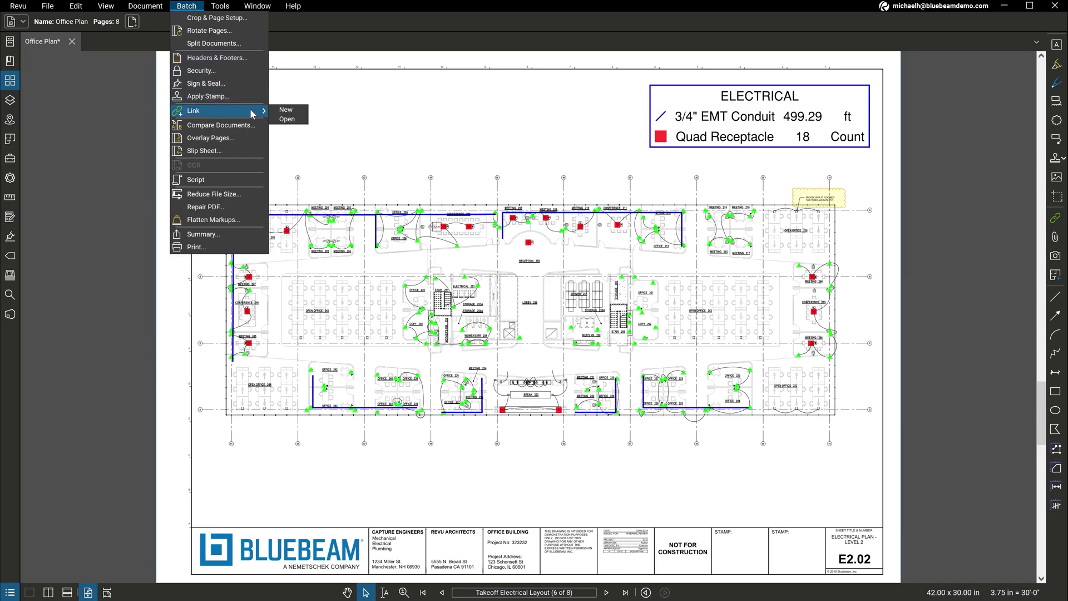
left_click(295, 112)
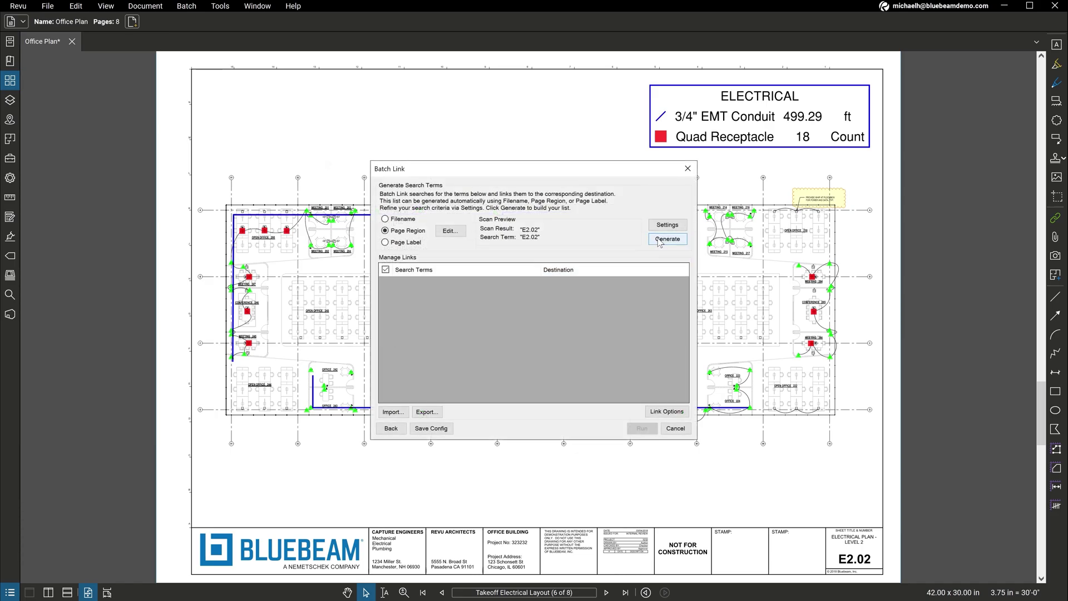
left_click(660, 240)
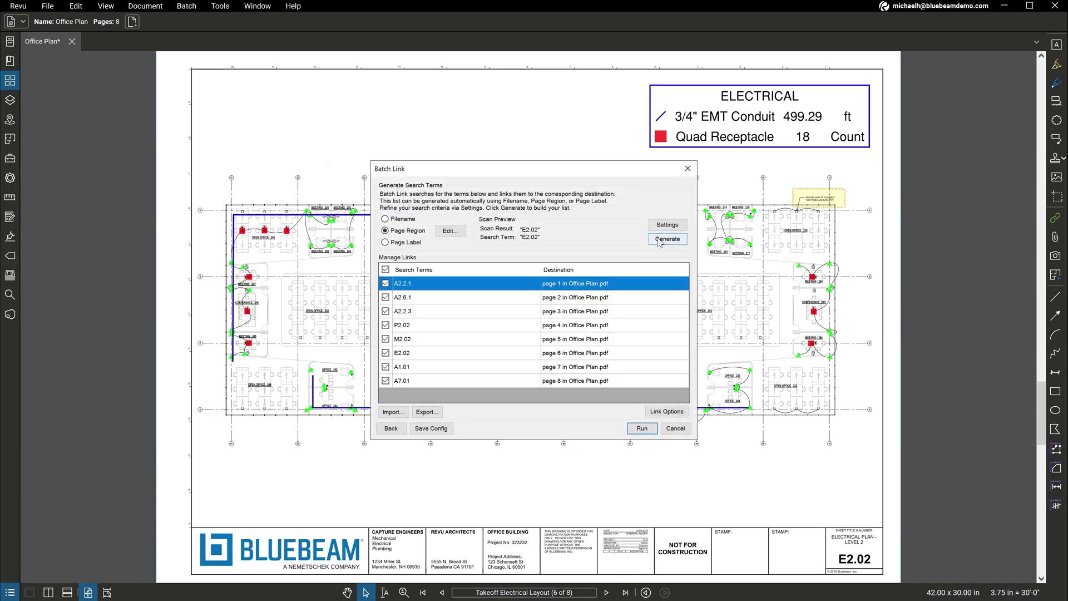
left_click(651, 429)
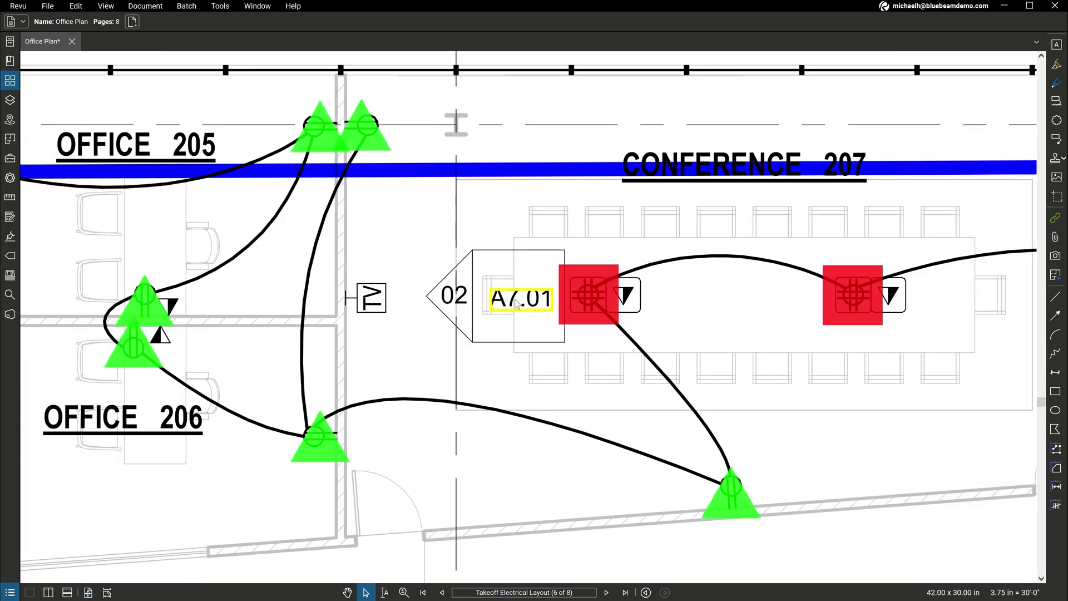
left_click(517, 300)
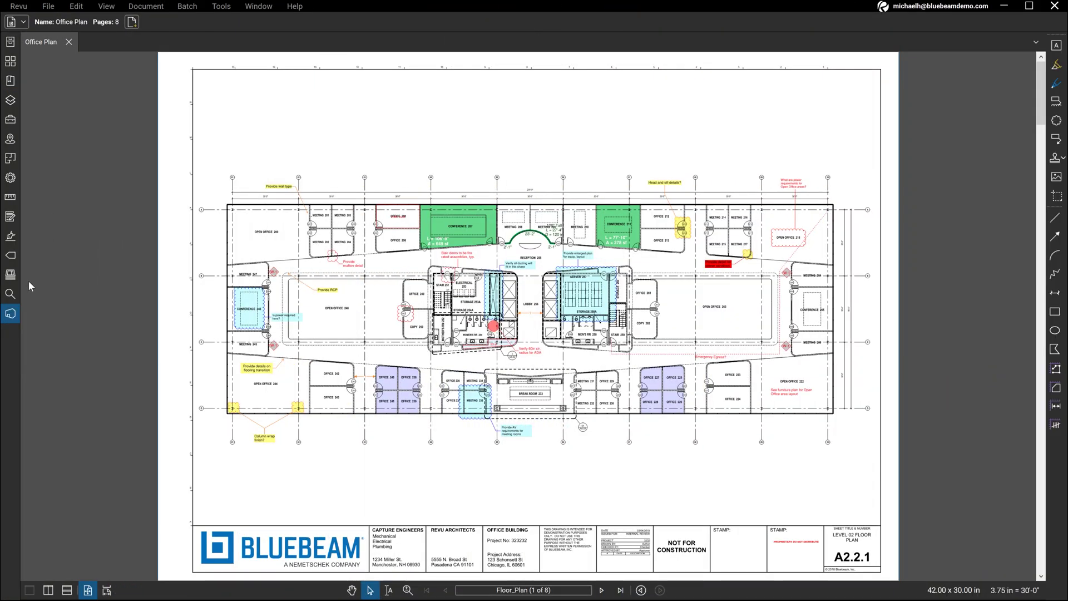
Step: Create a new Studio project named Demo Project
left_click(10, 315)
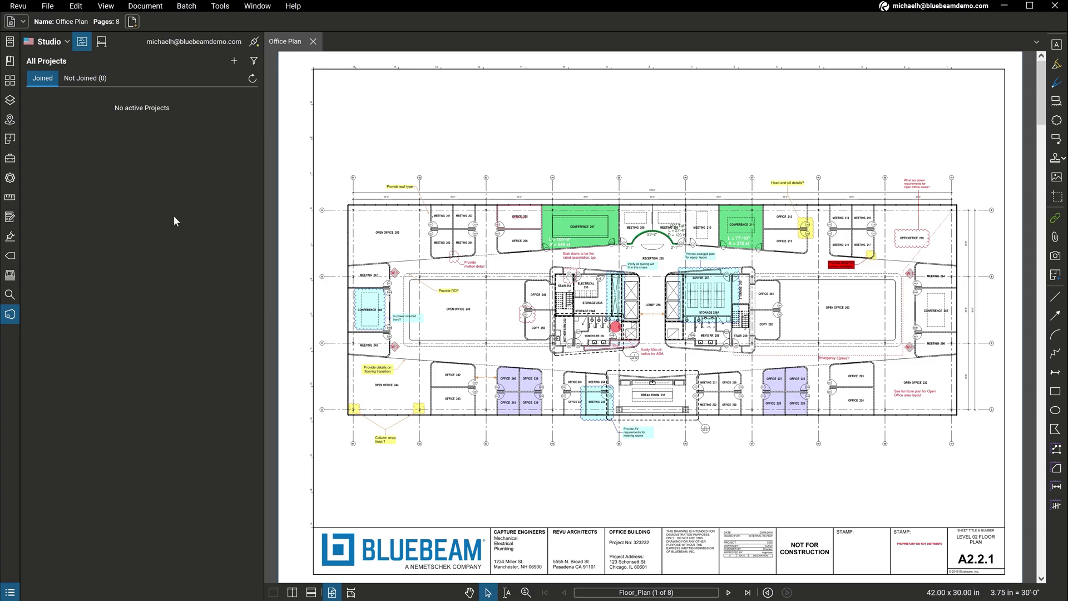
left_click(236, 66)
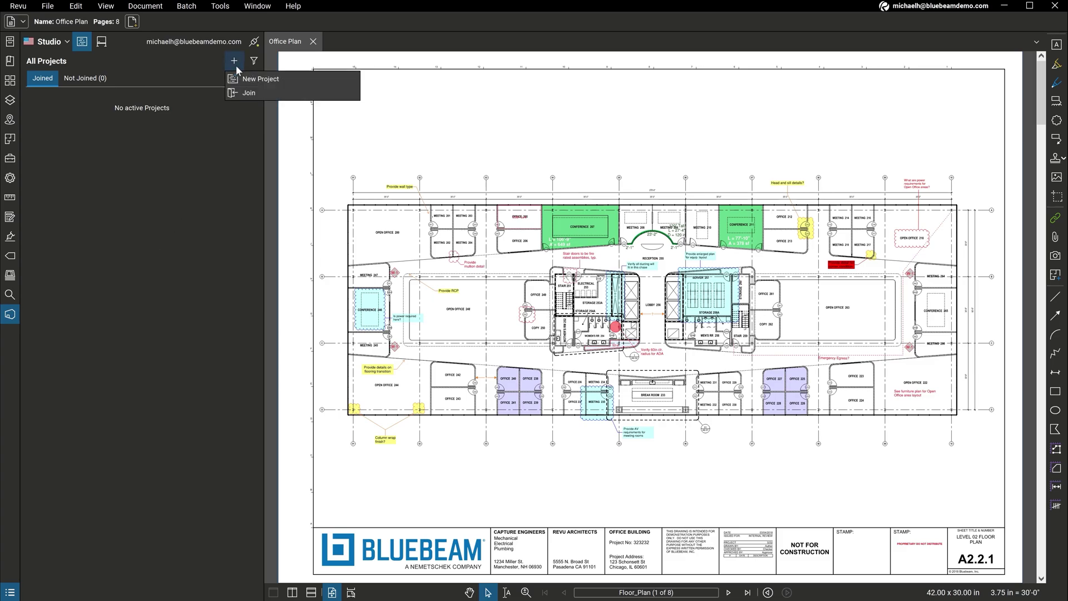
left_click(286, 83)
type("Demo Project")
key("Return")
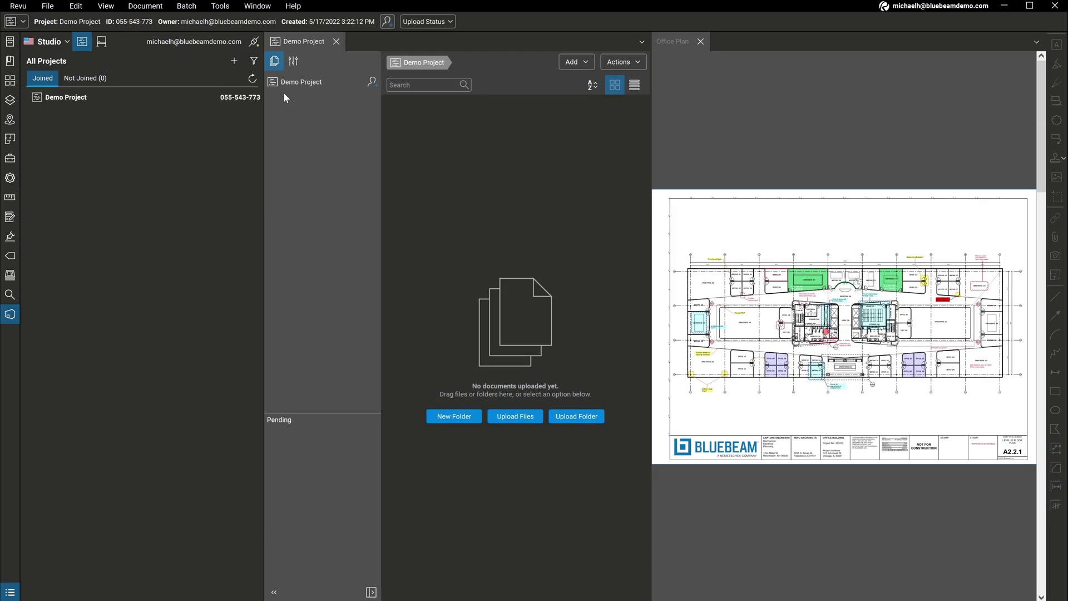
Step: Upload the open Office Plan.pdf into Demo Project
left_click(525, 419)
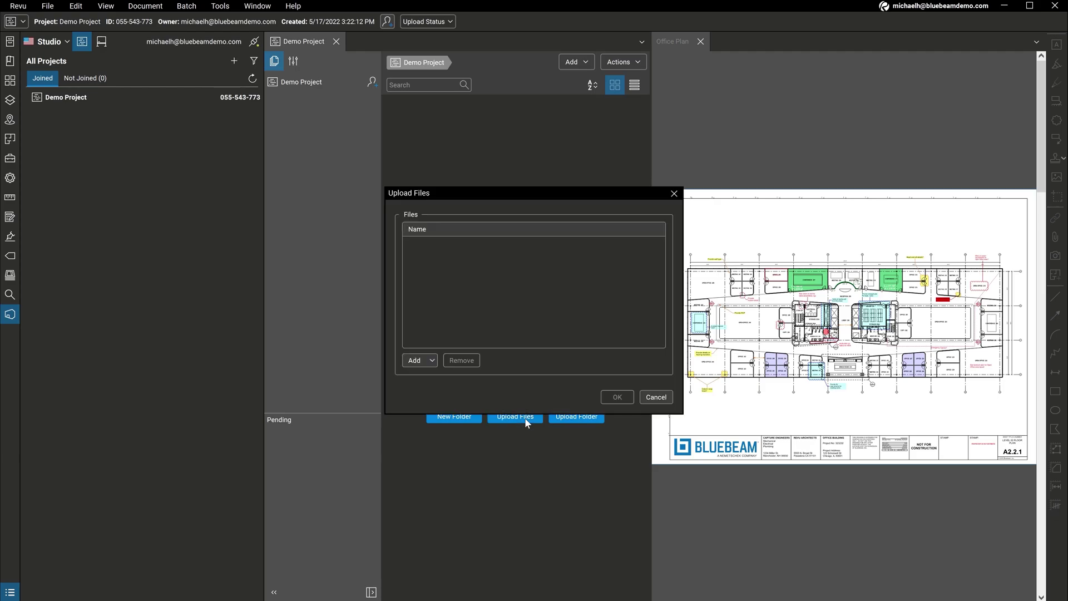
left_click(430, 361)
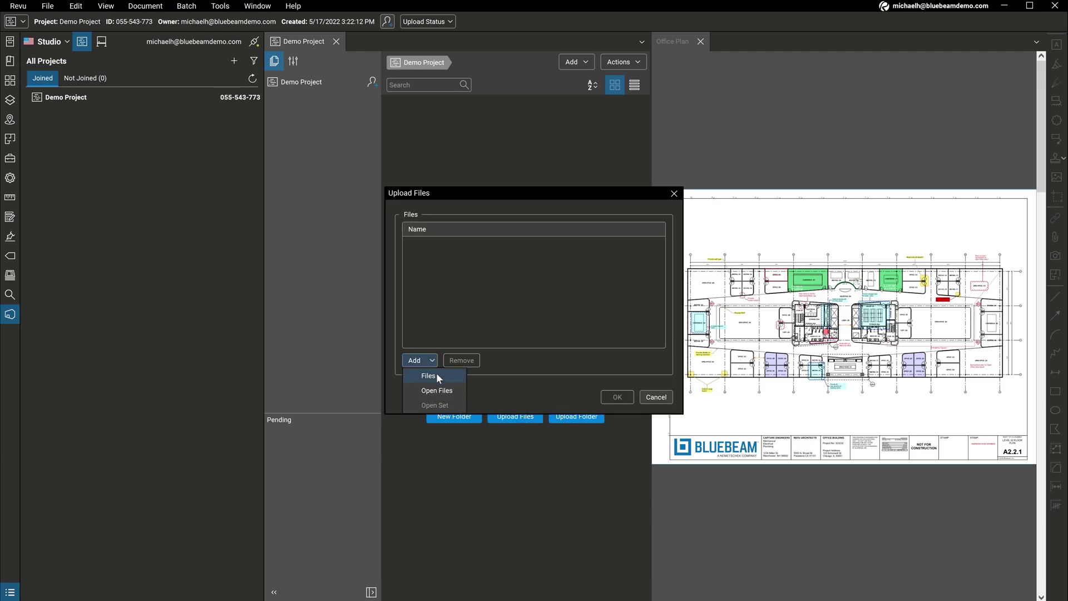
left_click(454, 389)
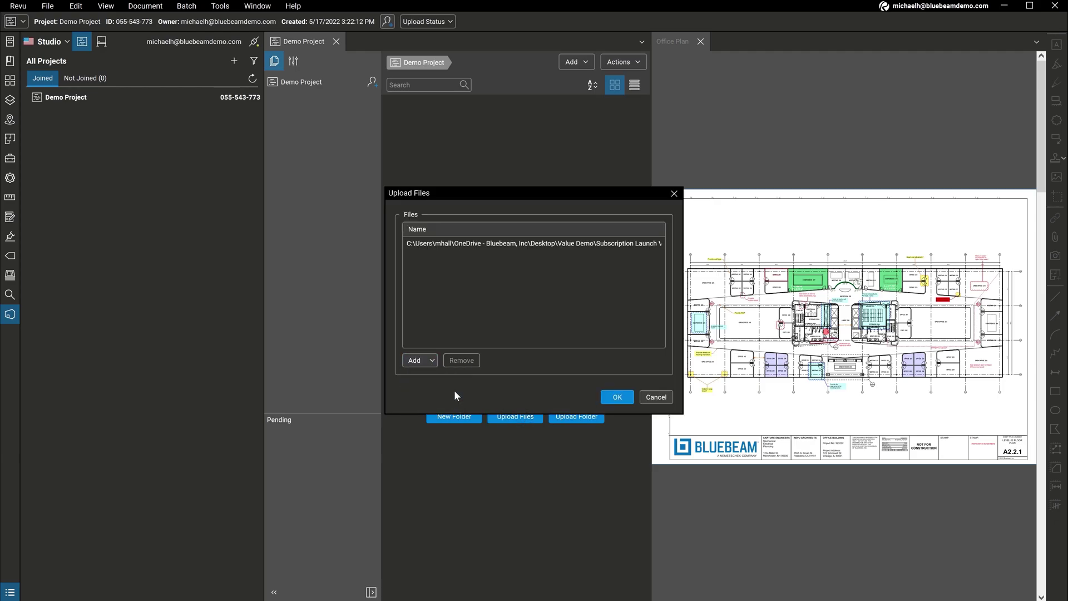
left_click(621, 396)
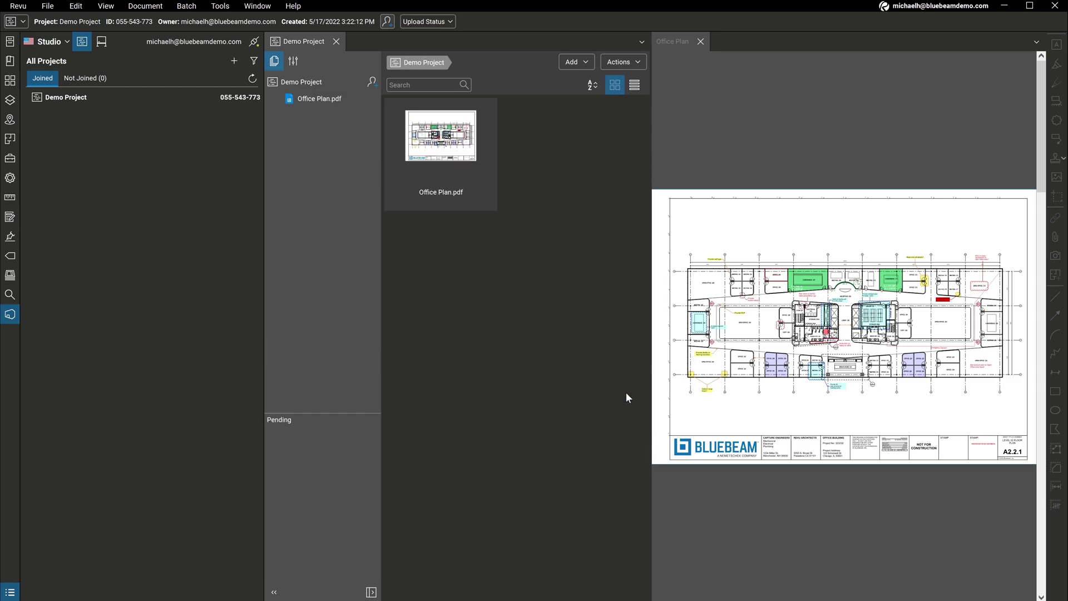
Step: Invite four participants to Demo Project by pasting and checking their e-mail addresses
left_click(370, 83)
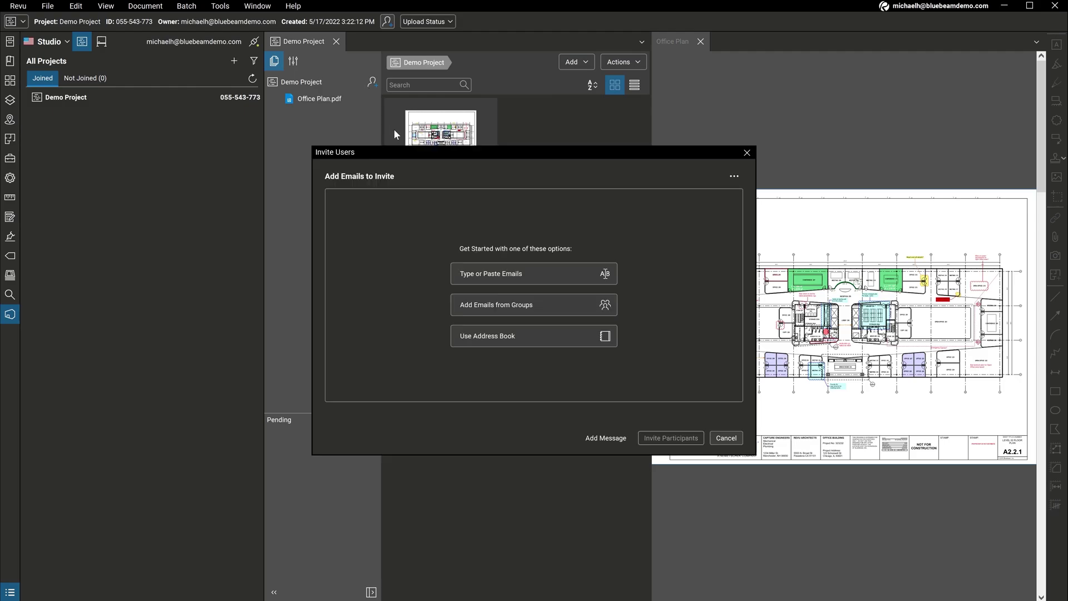
left_click(552, 275)
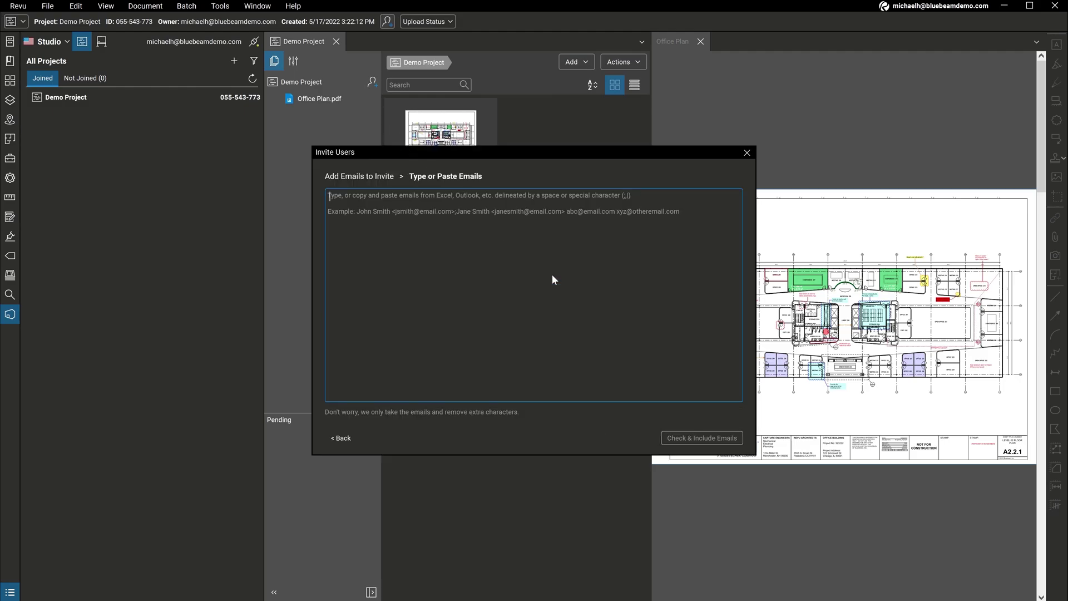
key("ctrl+v")
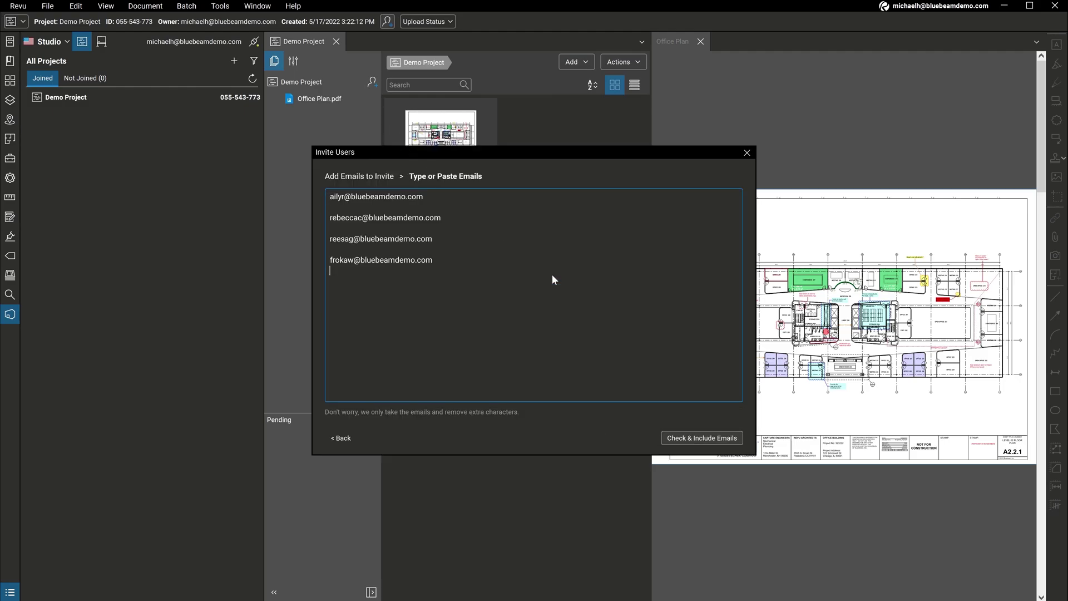
left_click(685, 440)
left_click(684, 440)
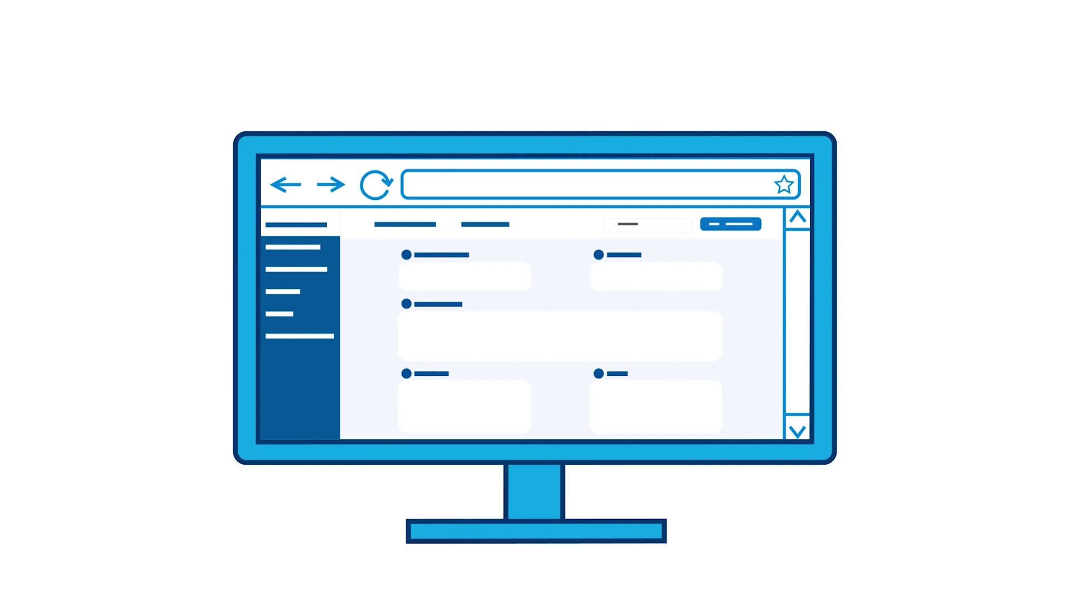
Step: Step through the Bluebeam Cloud overview and bring up the app.bluebeam.com landing page
left_click(302, 247)
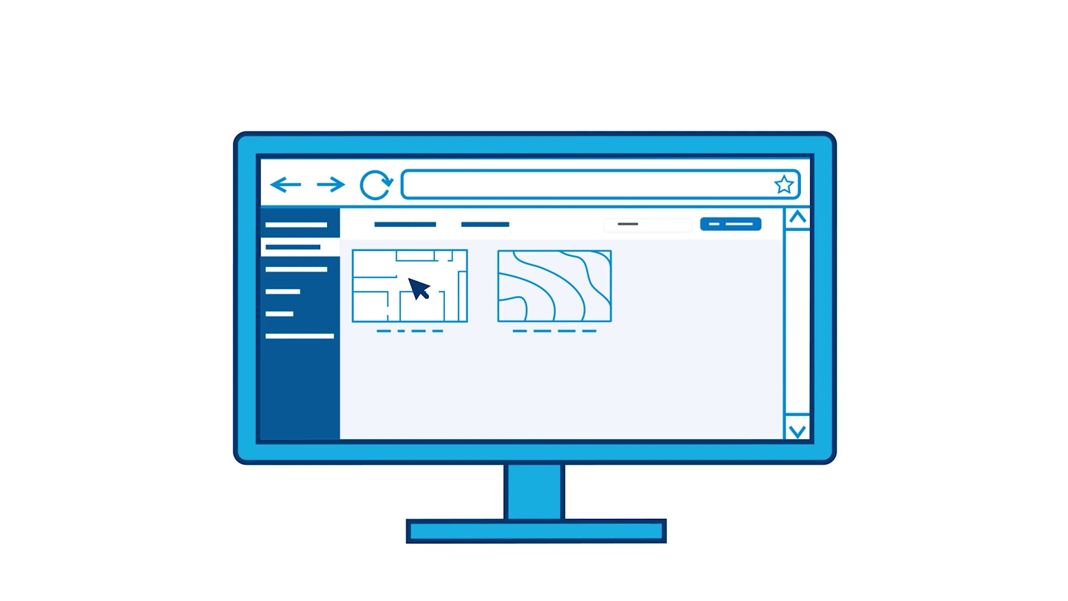
left_click(409, 278)
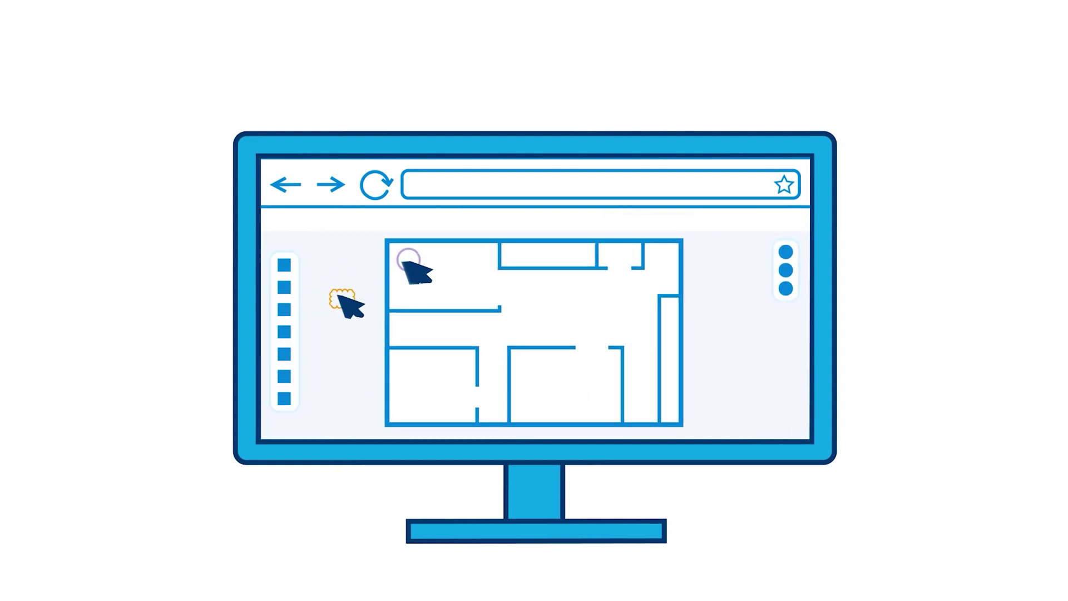
left_click(293, 313)
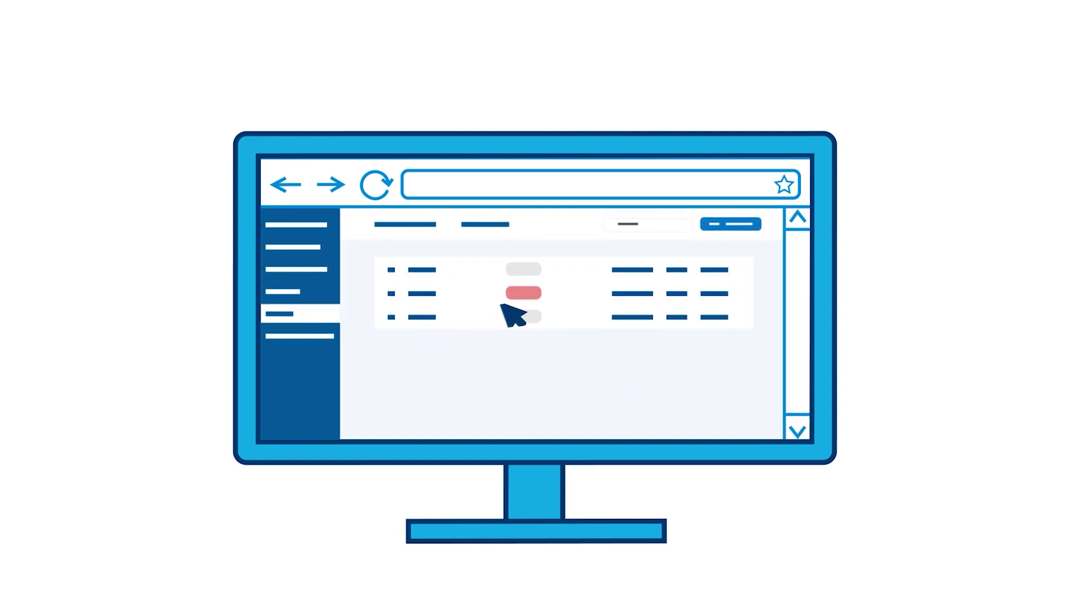
left_click(716, 417)
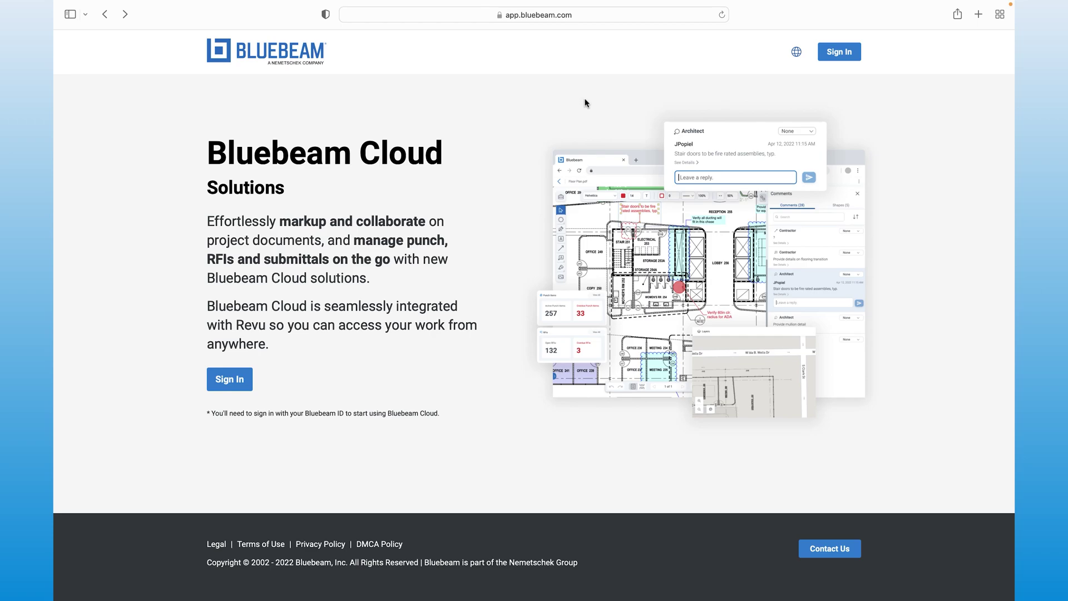
Step: Sign in to Bluebeam Cloud with the account e-mail and dismiss the dashboard tour tips
left_click(824, 51)
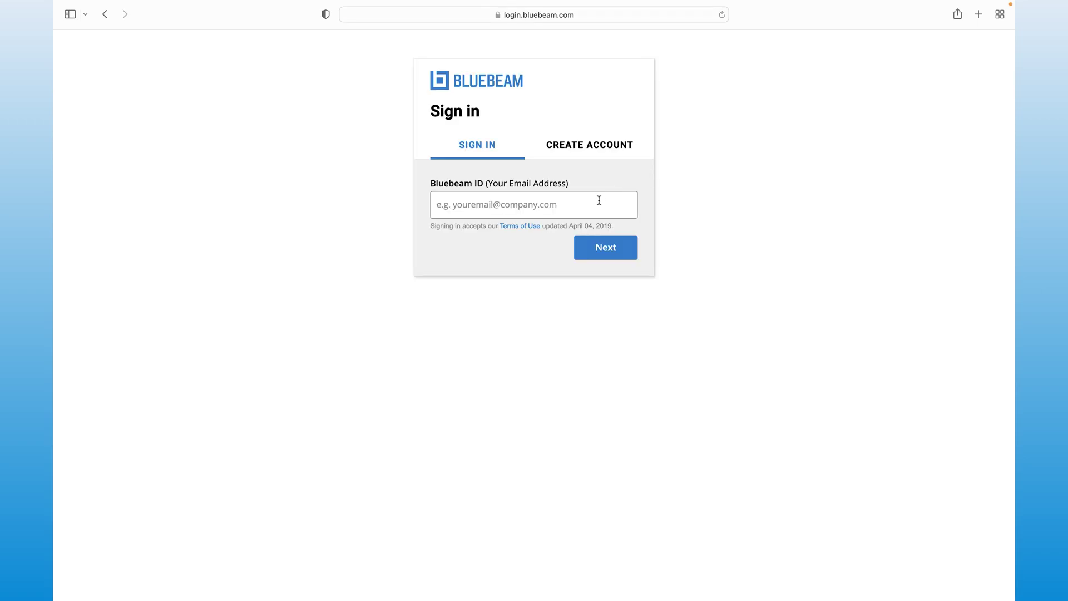
left_click(599, 200)
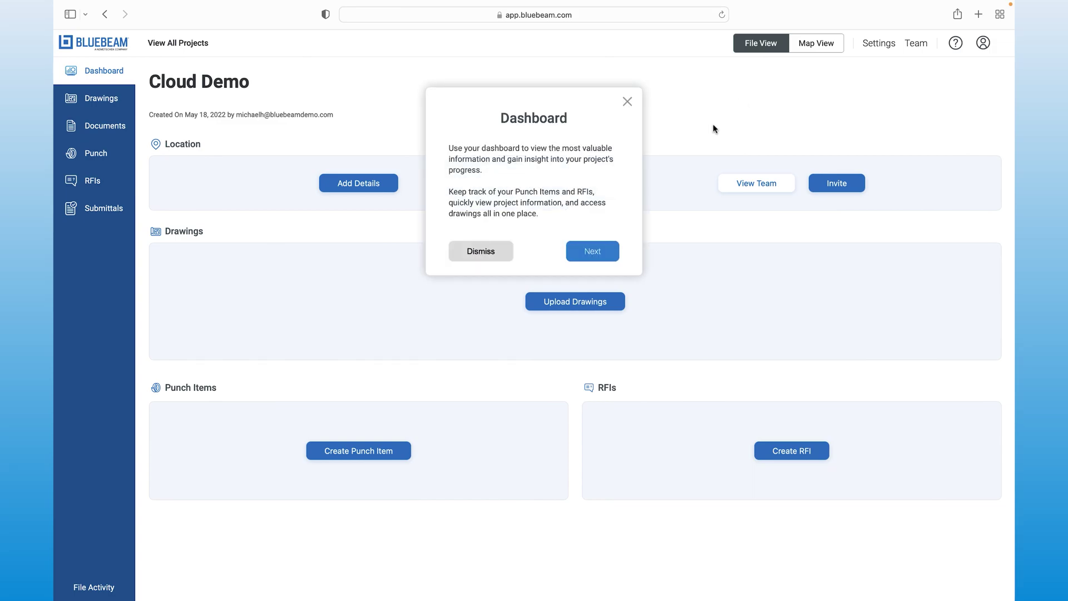
left_click(580, 255)
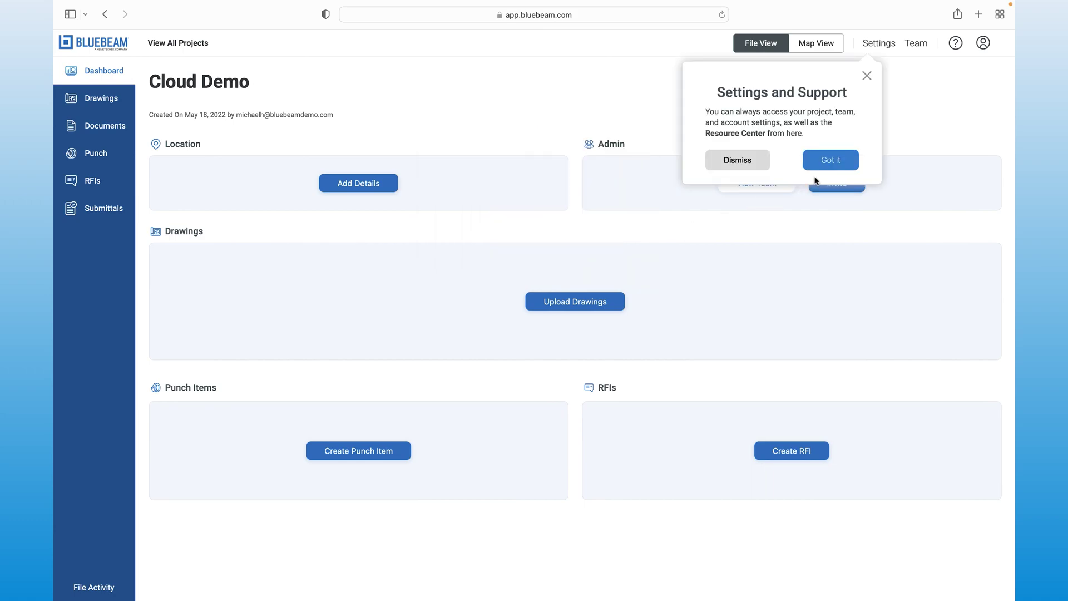
left_click(843, 162)
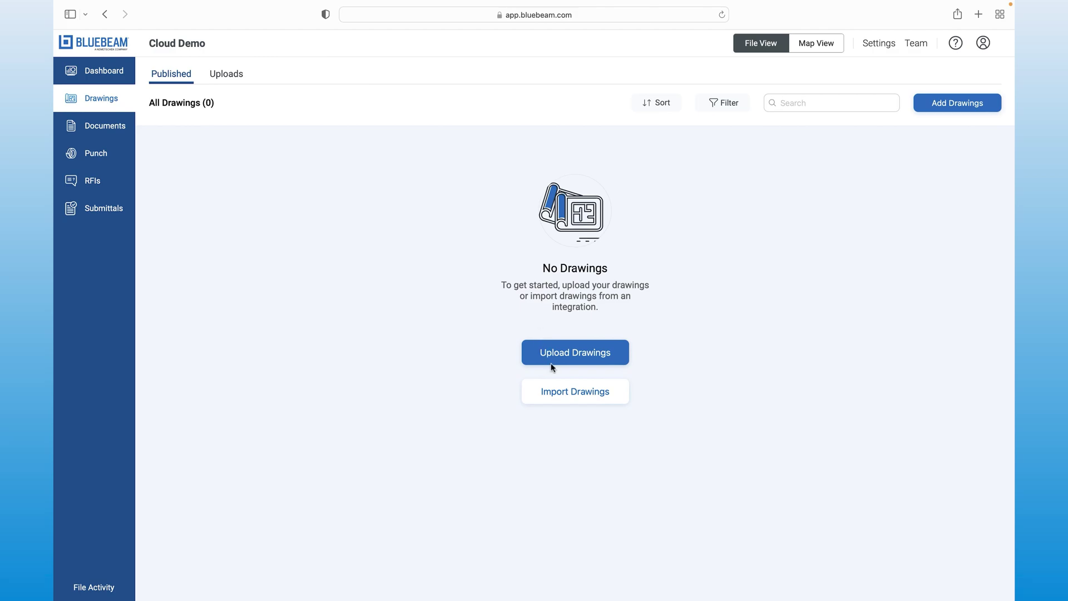
Step: Import Office Plan.pdf from the Studio project into the Cloud drawings
left_click(566, 396)
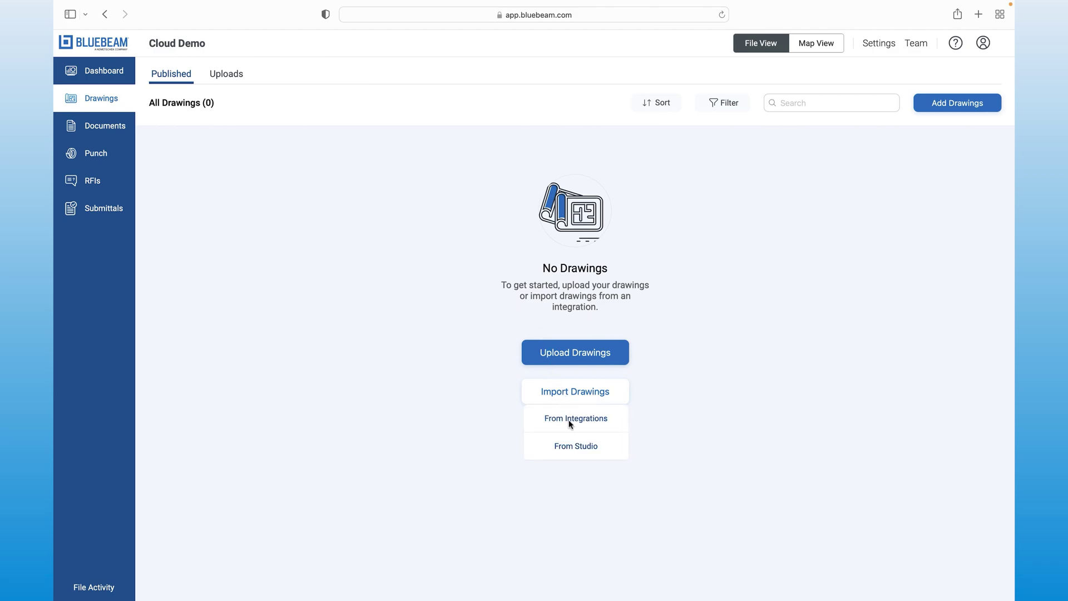
left_click(574, 446)
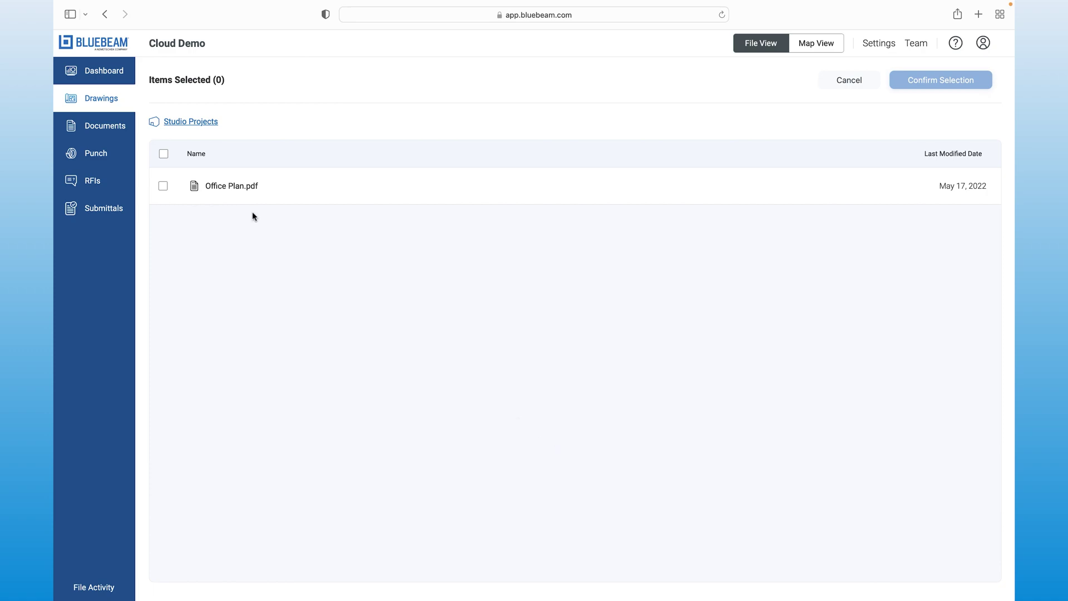
left_click(241, 199)
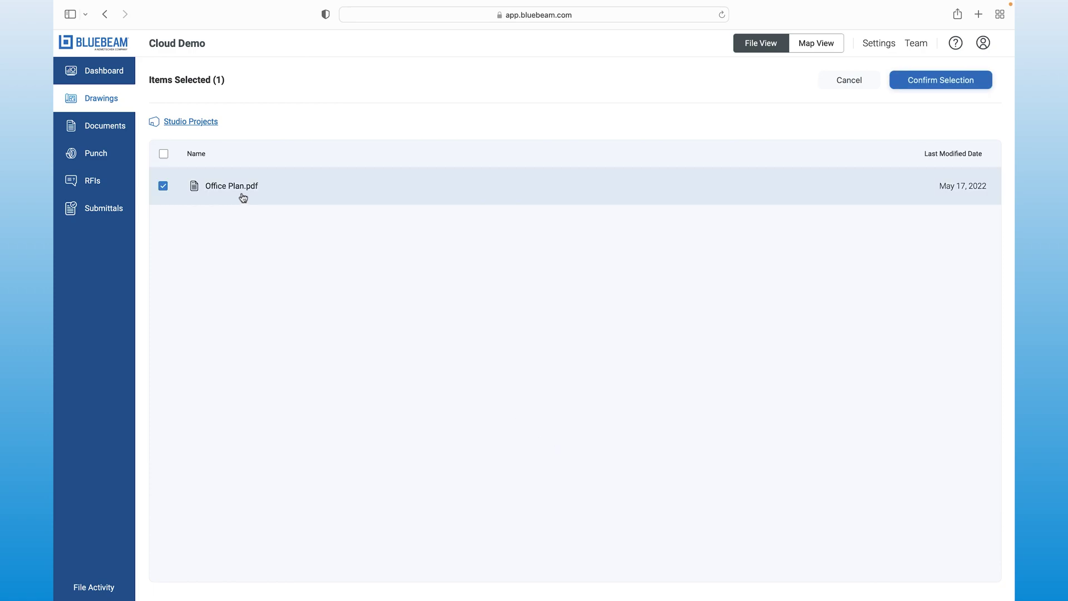
left_click(897, 87)
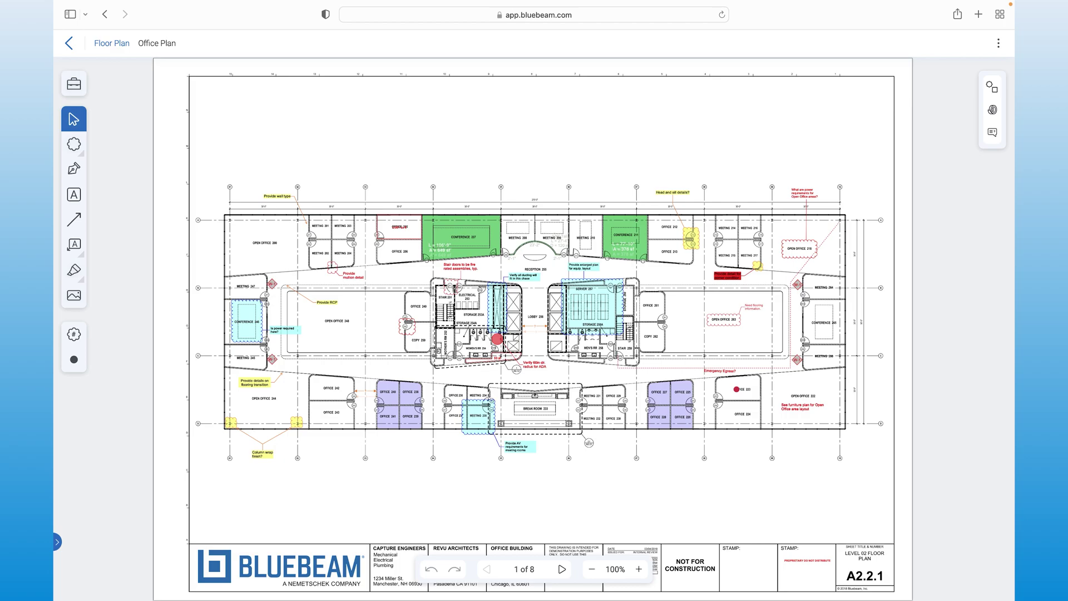
Step: Cloud OPEN OFFICE 263 with a dashed-leader 'Need flooring information' callout
left_click(74, 244)
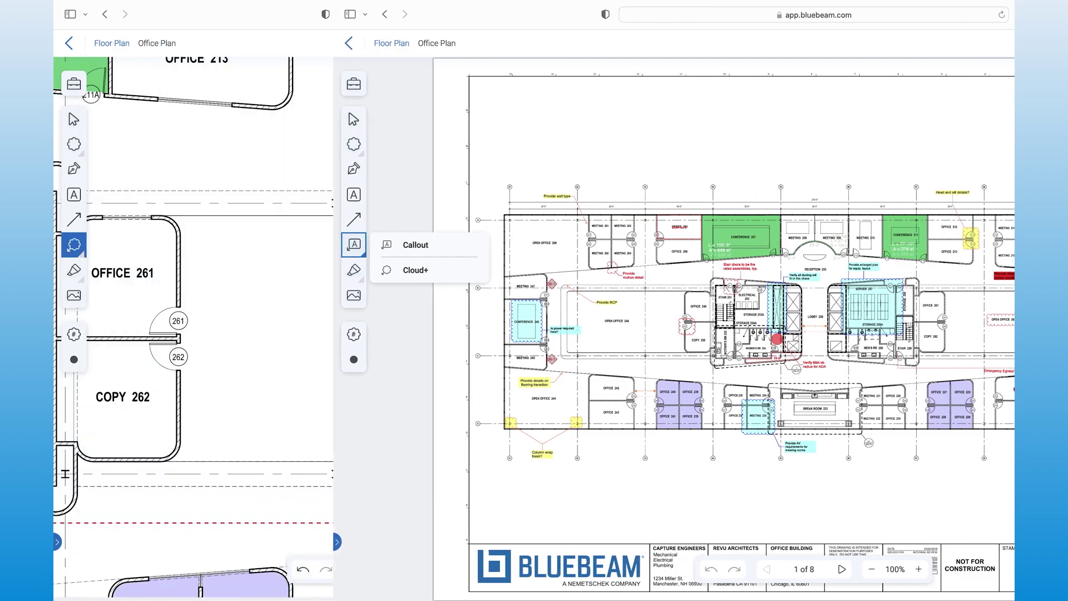
left_click_drag(349, 309, 477, 347)
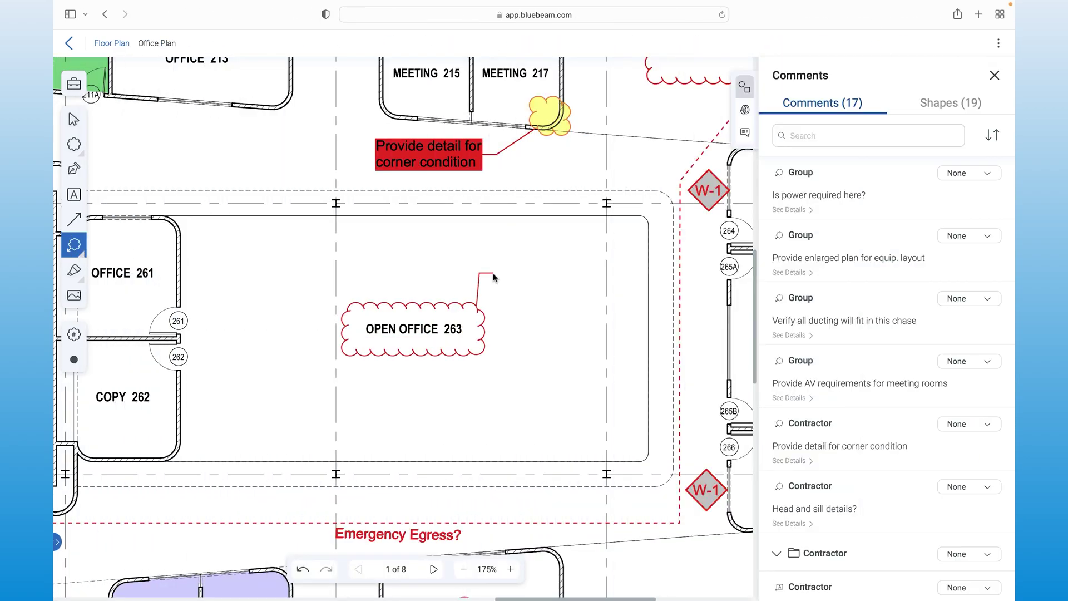
left_click(494, 277)
type("Need flooring information")
left_click(635, 296)
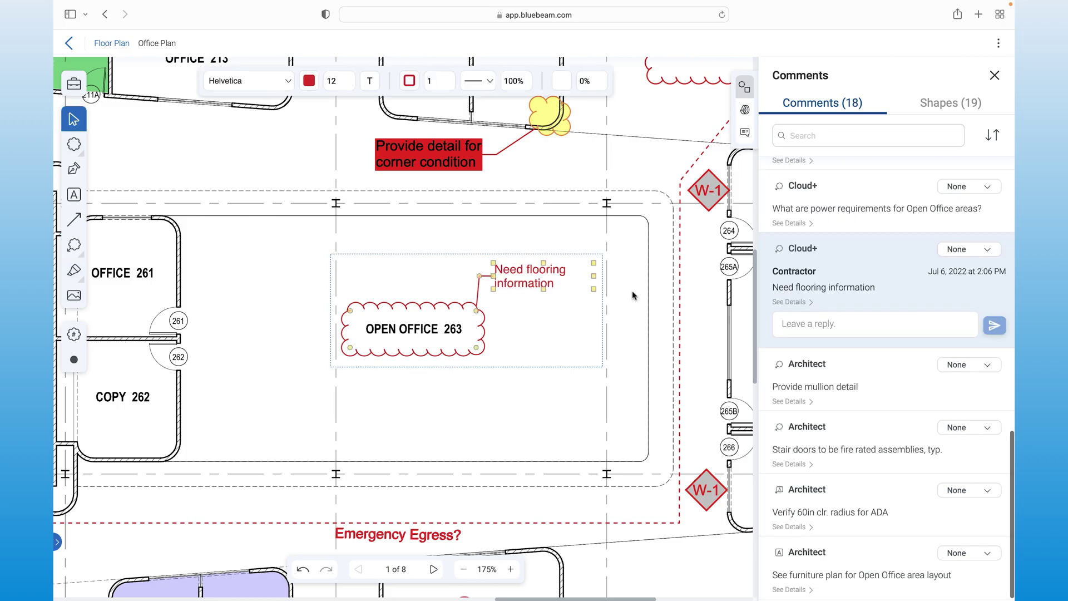
left_click(482, 82)
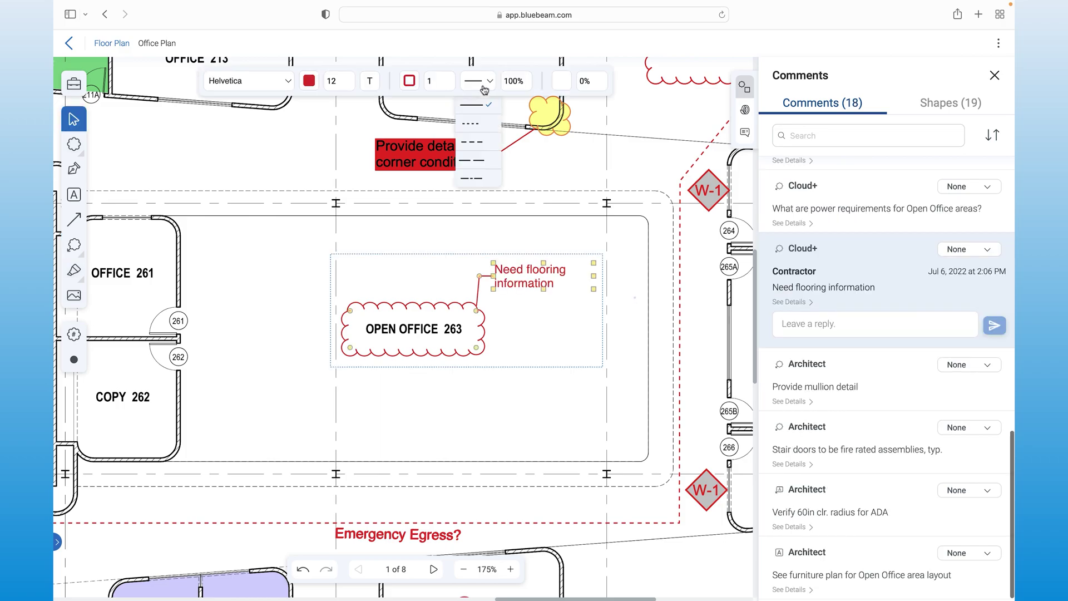
left_click(479, 124)
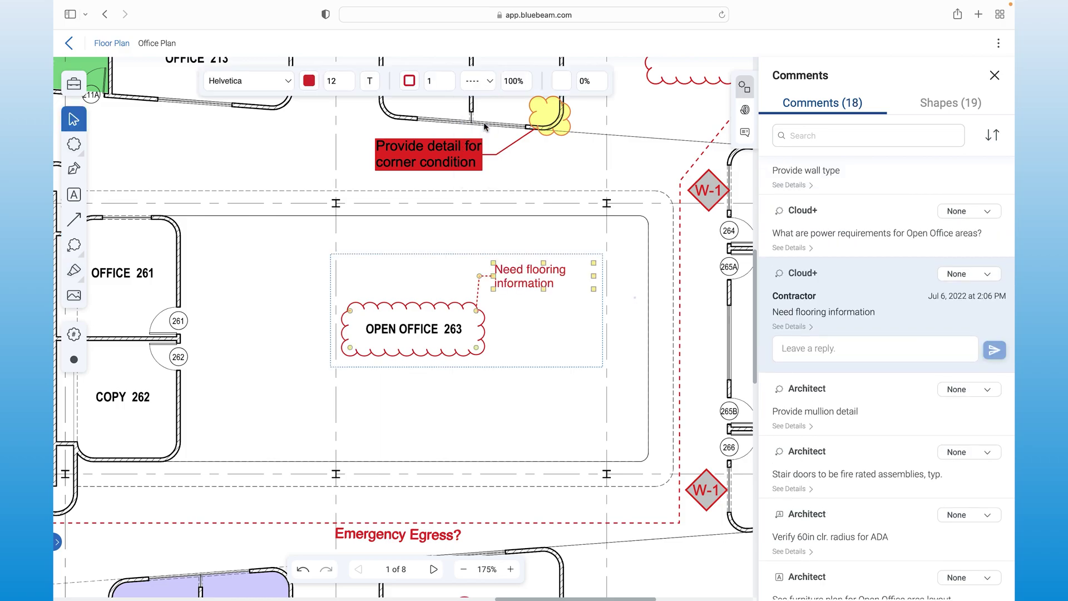
left_click(409, 82)
scroll(807, 311, "down", 1)
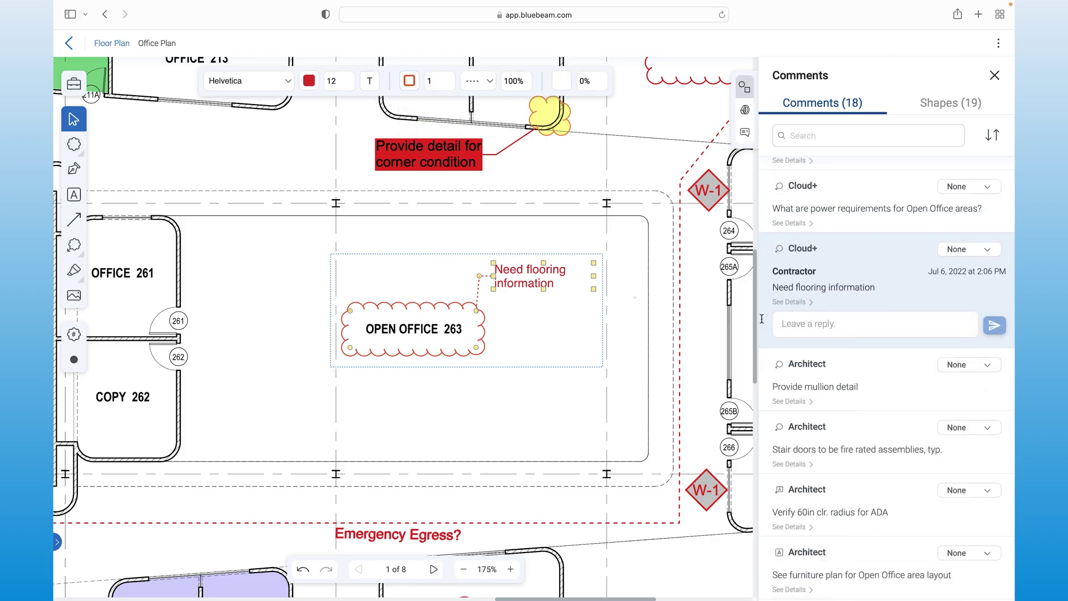
left_click(796, 324)
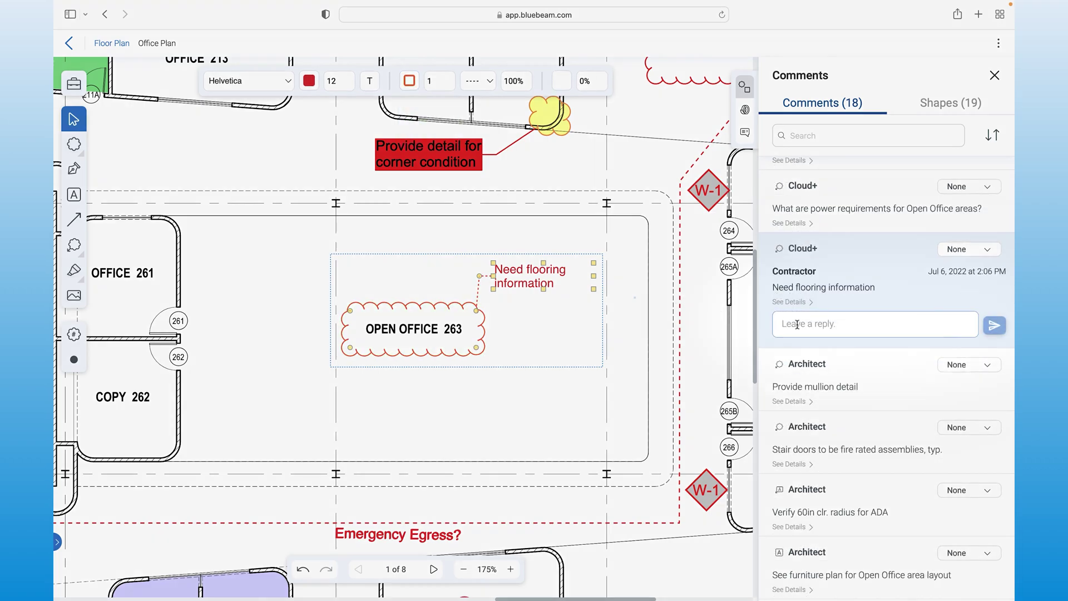
type("@Architect Please provide details on flooring transition")
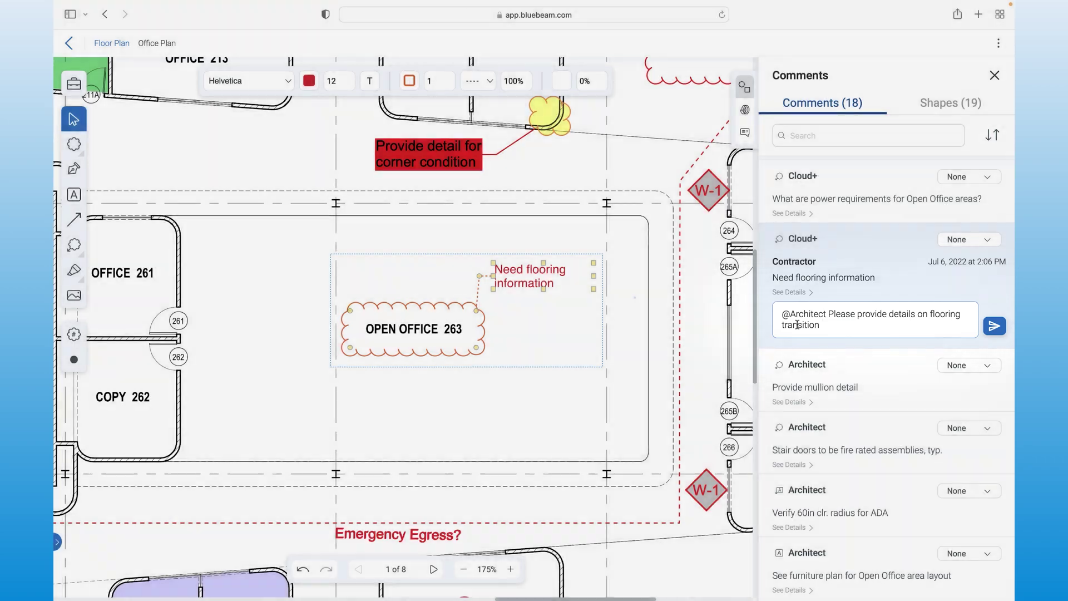
key("Return")
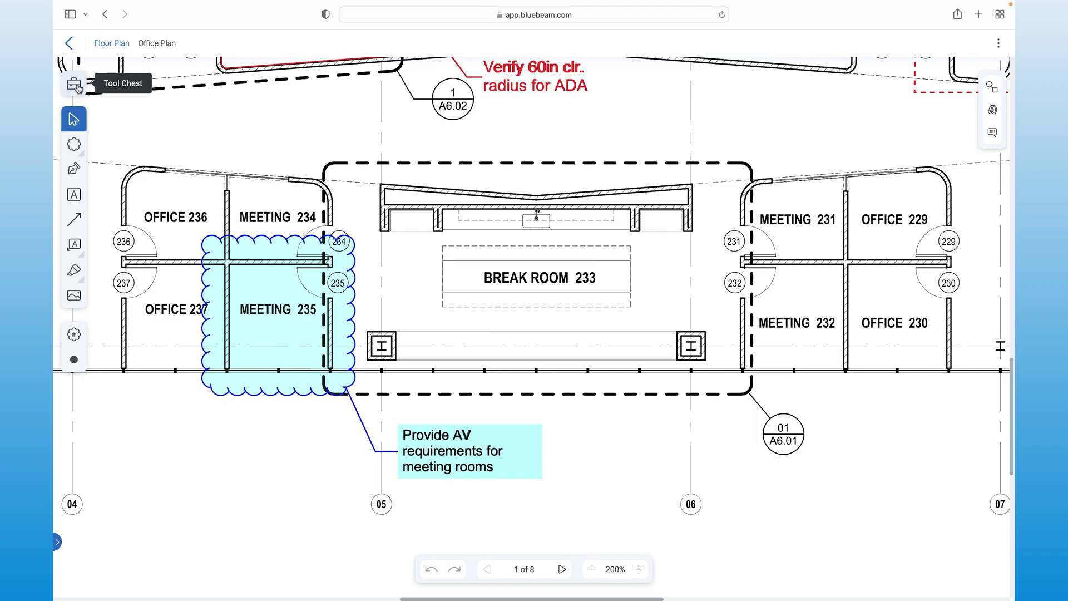
Step: Cloud the break-room counter with the Architect tool's 'Need cabinet depth' callout
left_click(74, 85)
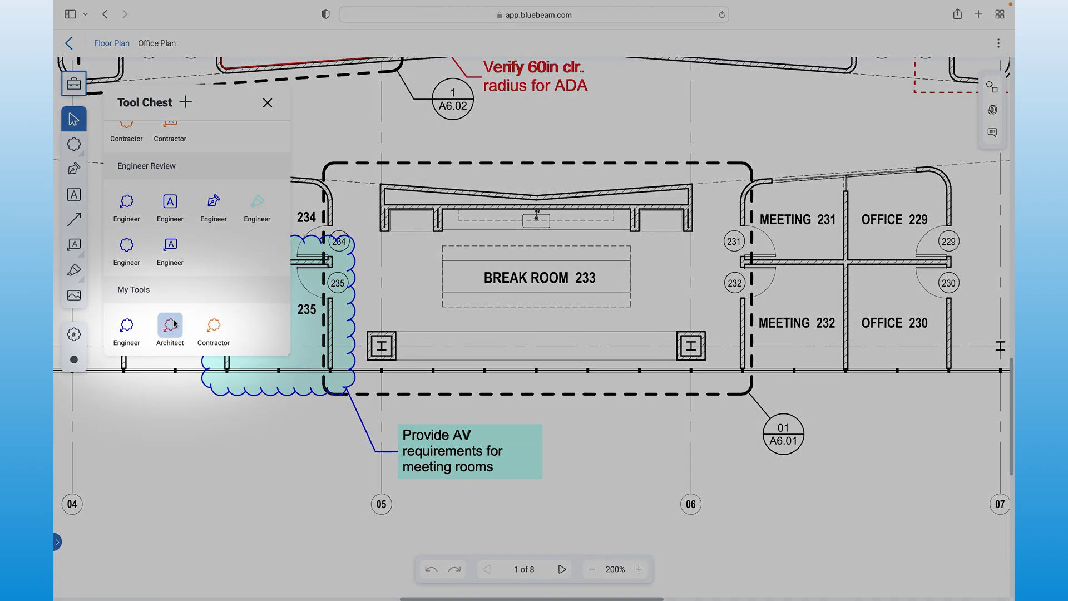
left_click(174, 324)
left_click_drag(443, 229, 634, 210)
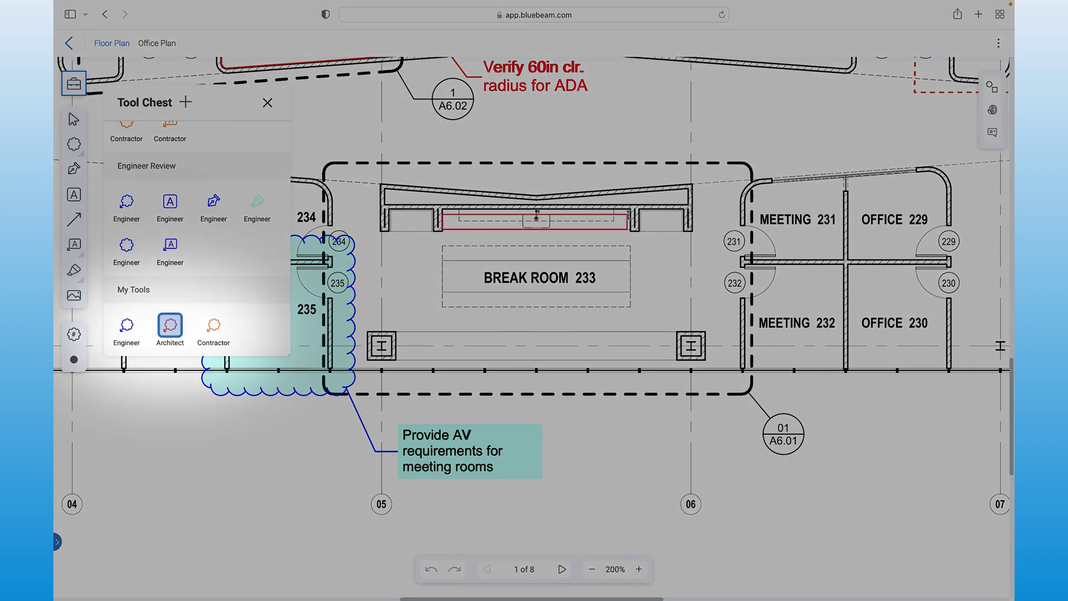
left_click(639, 263)
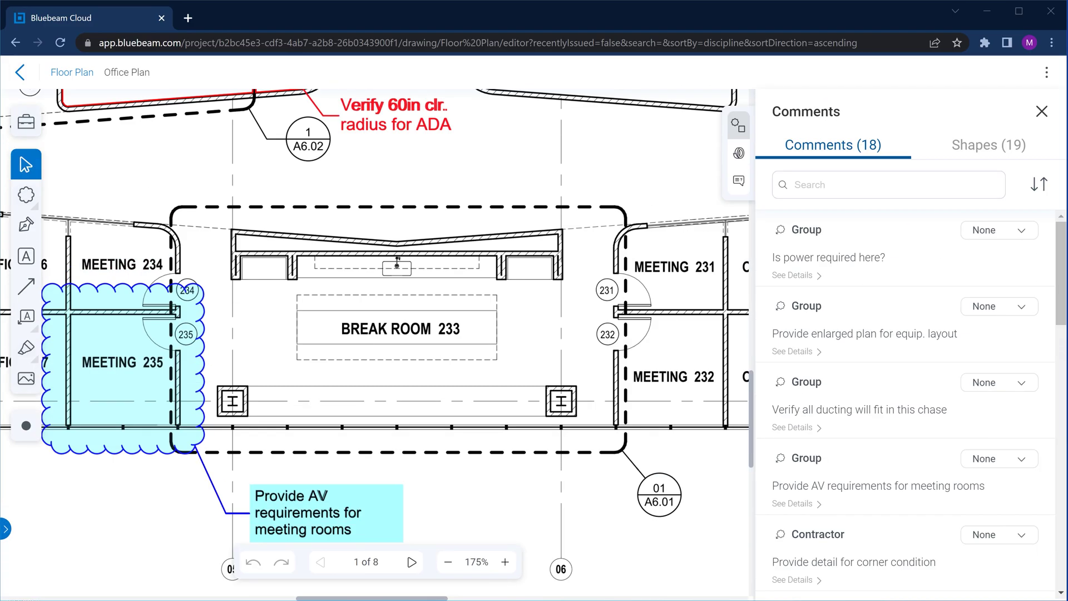
left_click(350, 251)
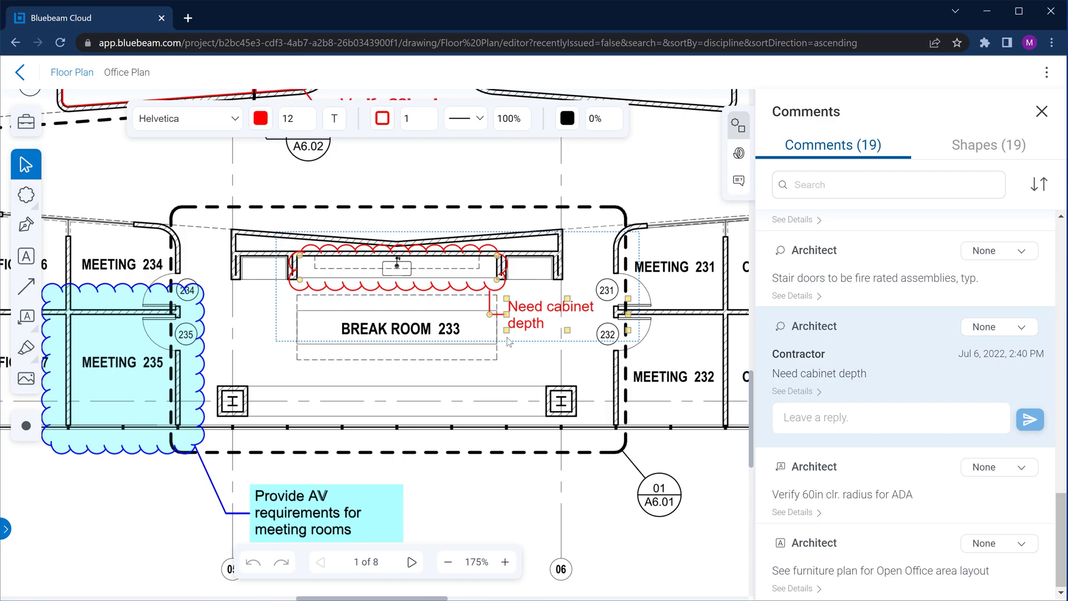
Step: Reply 'Refer to A7.01' to the cabinet comment, then start the VOID ducting callout text
left_click(795, 418)
type("Refer to A7.01")
key("Return")
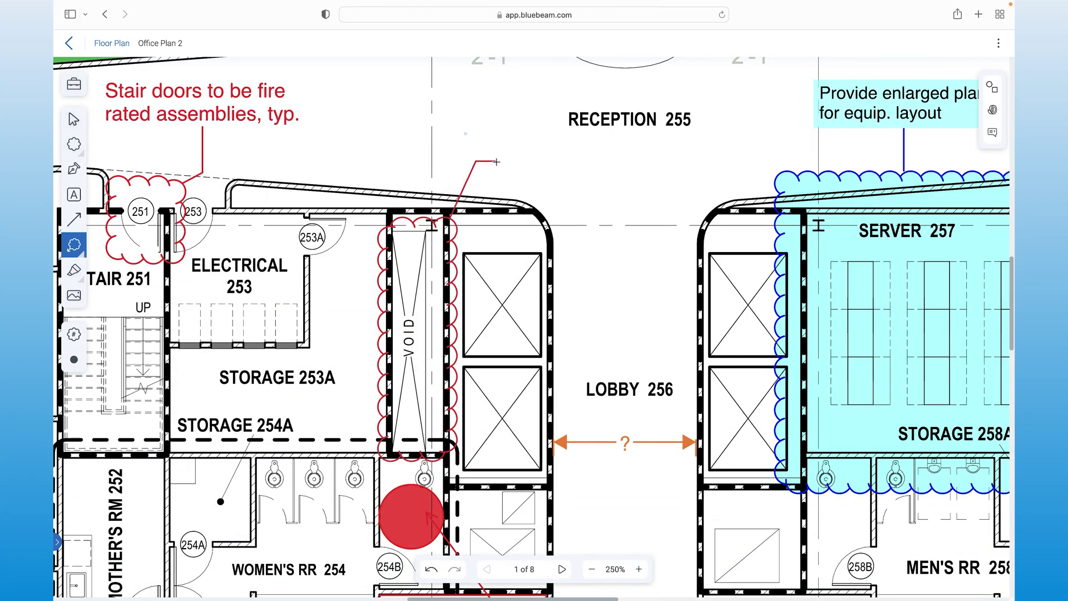
type("Verify all ducting ")
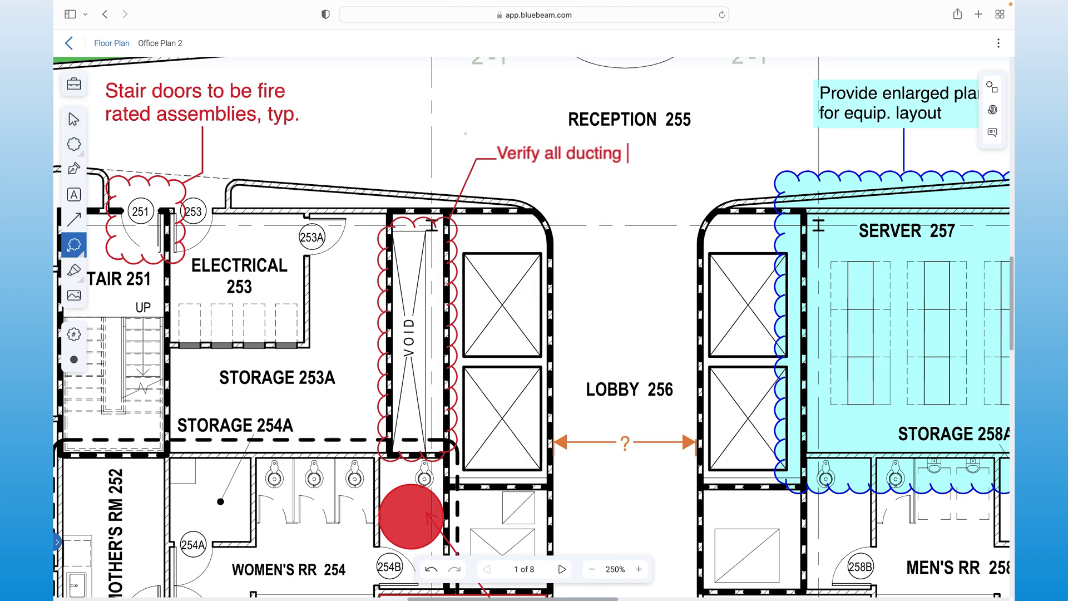
type("will fit in this chase")
Step: Finish the ducting callout text, widen its text box and reshape the cloud
key("Escape")
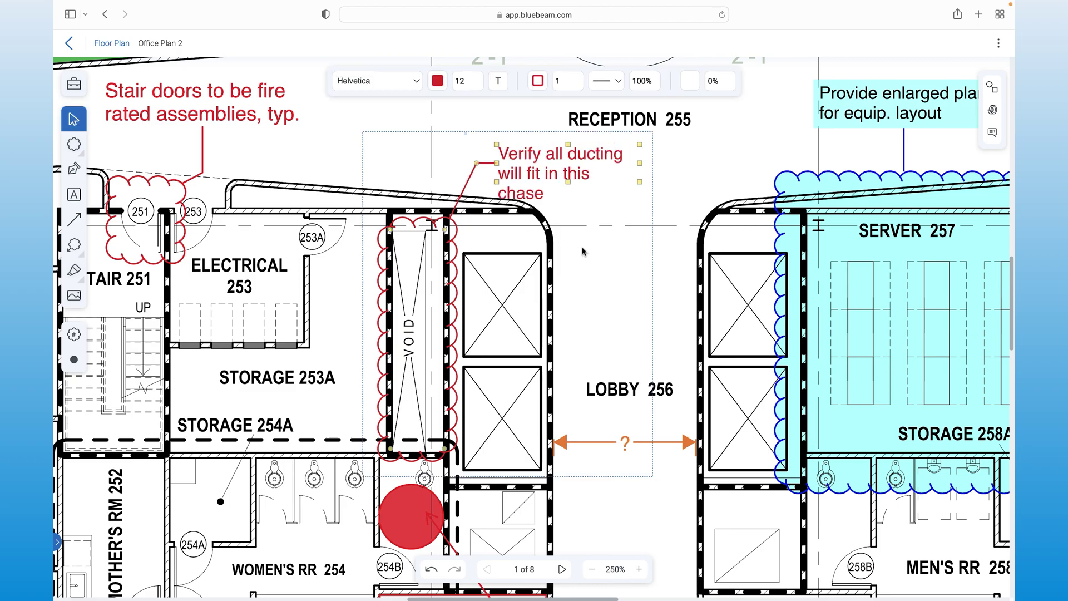
left_click_drag(639, 163, 674, 163)
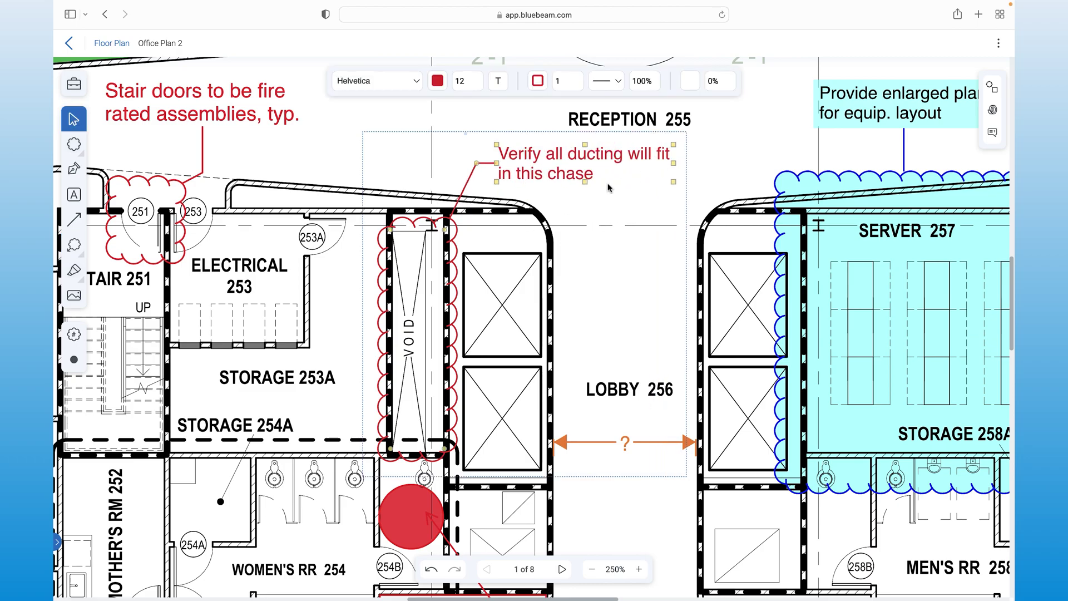
left_click_drag(391, 230, 389, 211)
Step: Style the callout with black text, green width-2 lines and light-green fill at 17% opacity
left_click(438, 81)
left_click(479, 138)
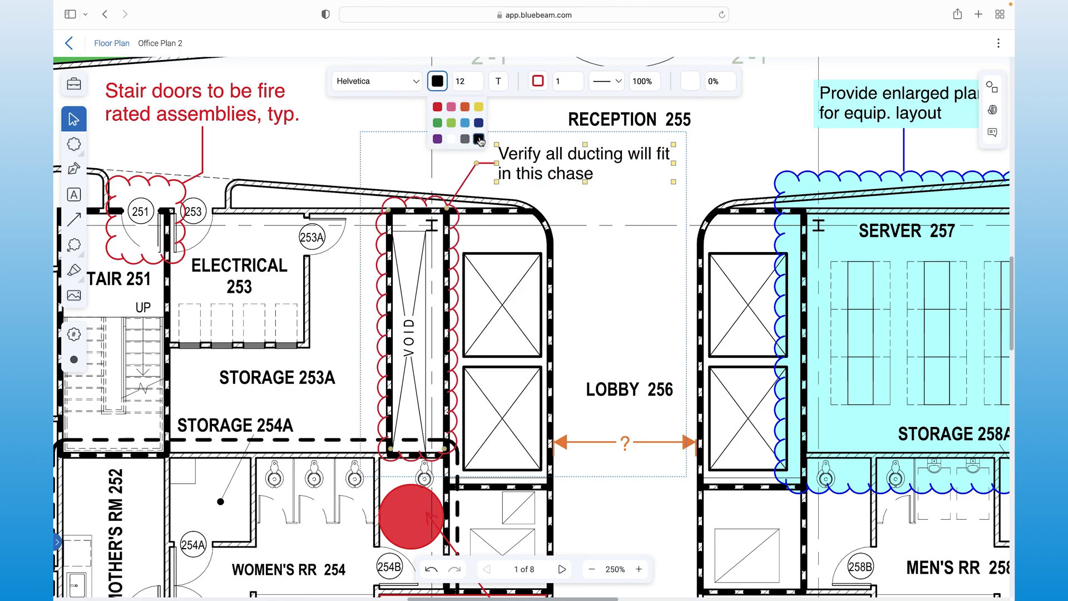
left_click(538, 80)
left_click(538, 123)
left_click(579, 78)
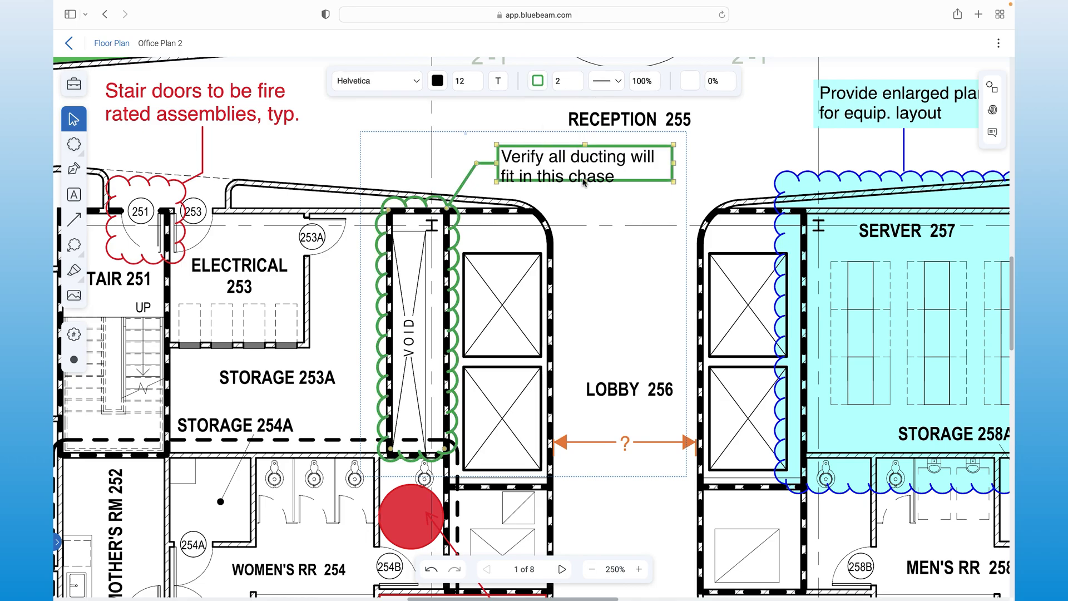
left_click_drag(584, 192, 587, 191)
left_click(690, 81)
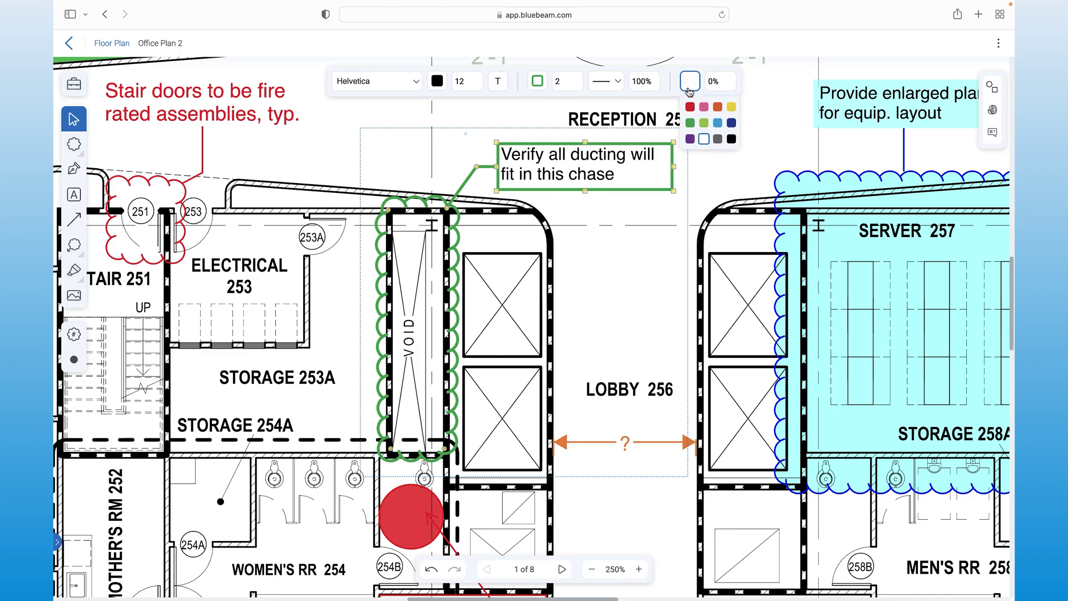
left_click(706, 122)
left_click(715, 81)
left_click_drag(720, 223, 721, 159)
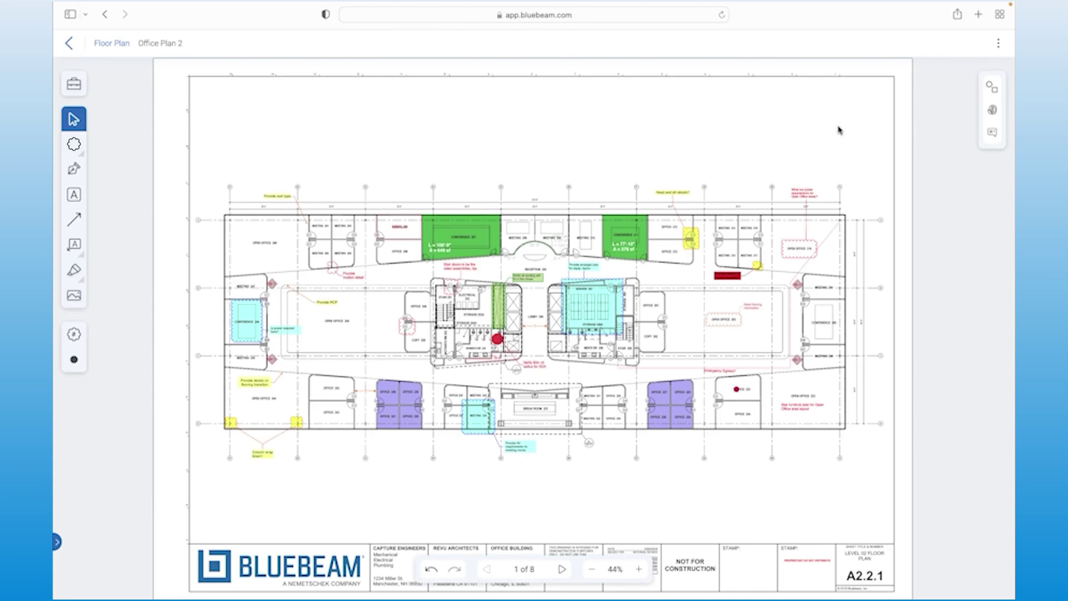
Step: Show the comments list and reverse its Name / Subject sort order
left_click(990, 89)
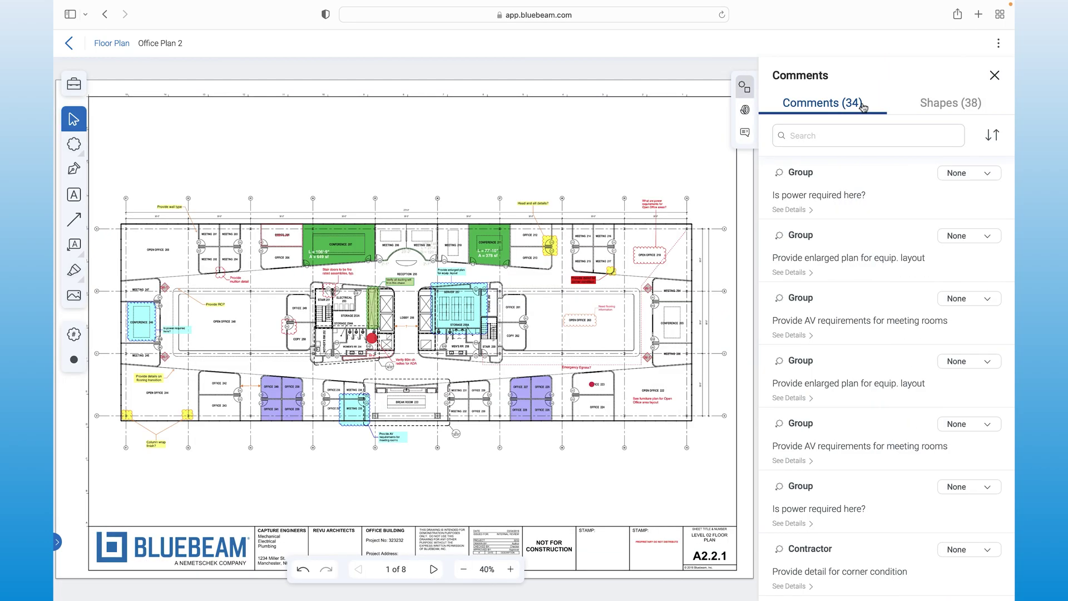
left_click(993, 135)
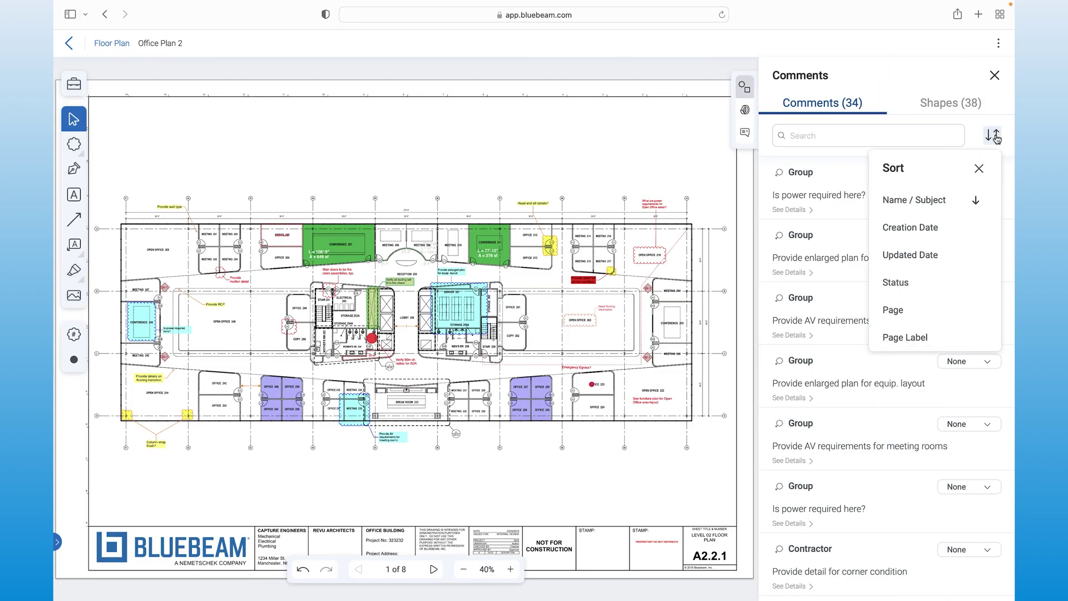
left_click(953, 203)
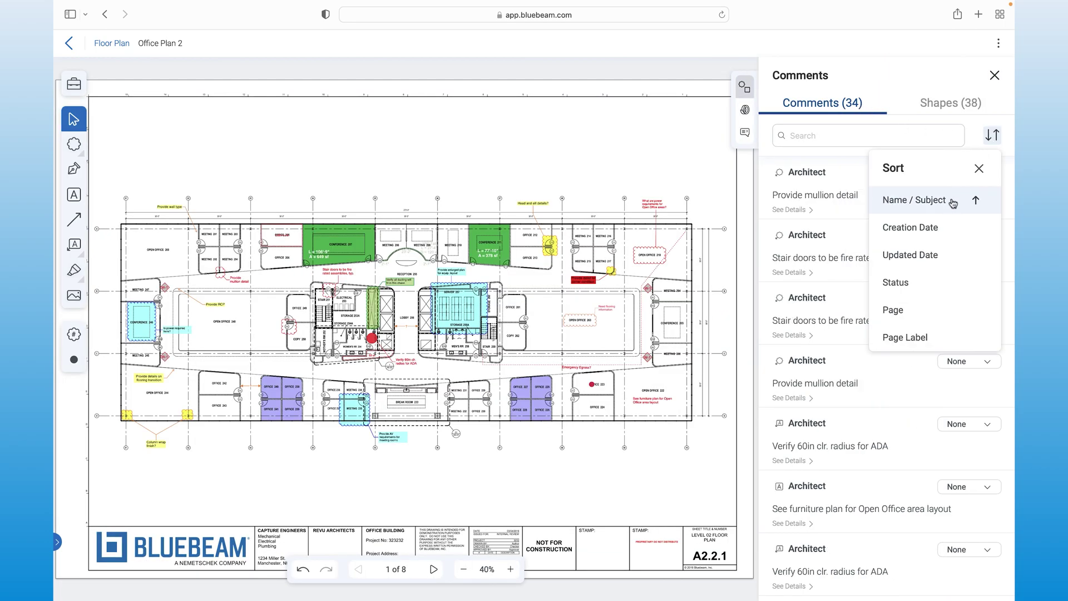
left_click(994, 139)
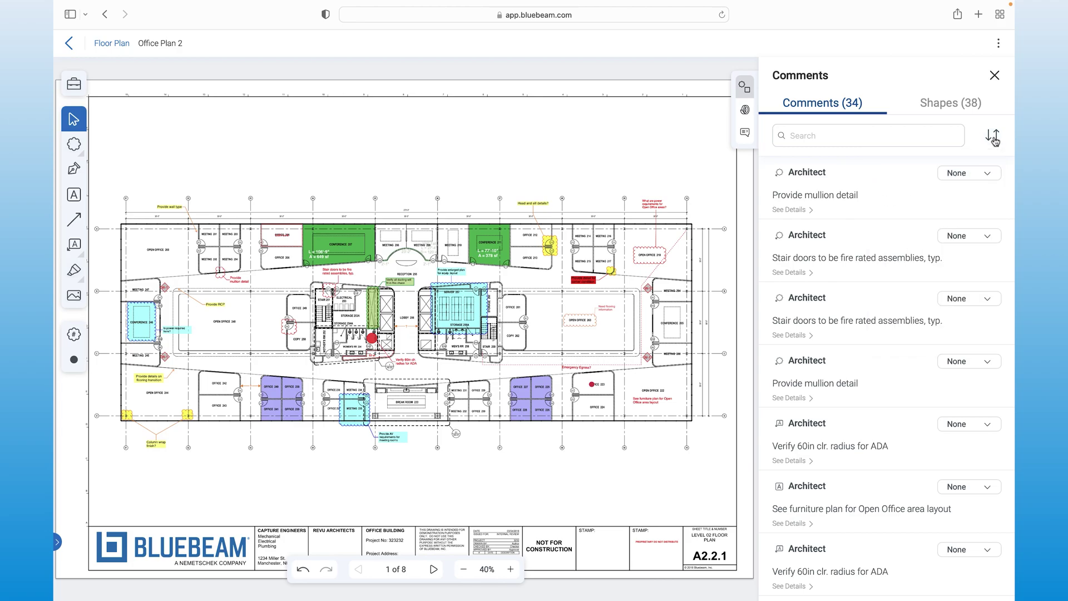
Step: Mark the Provide mullion detail comment as Accepted
left_click(982, 178)
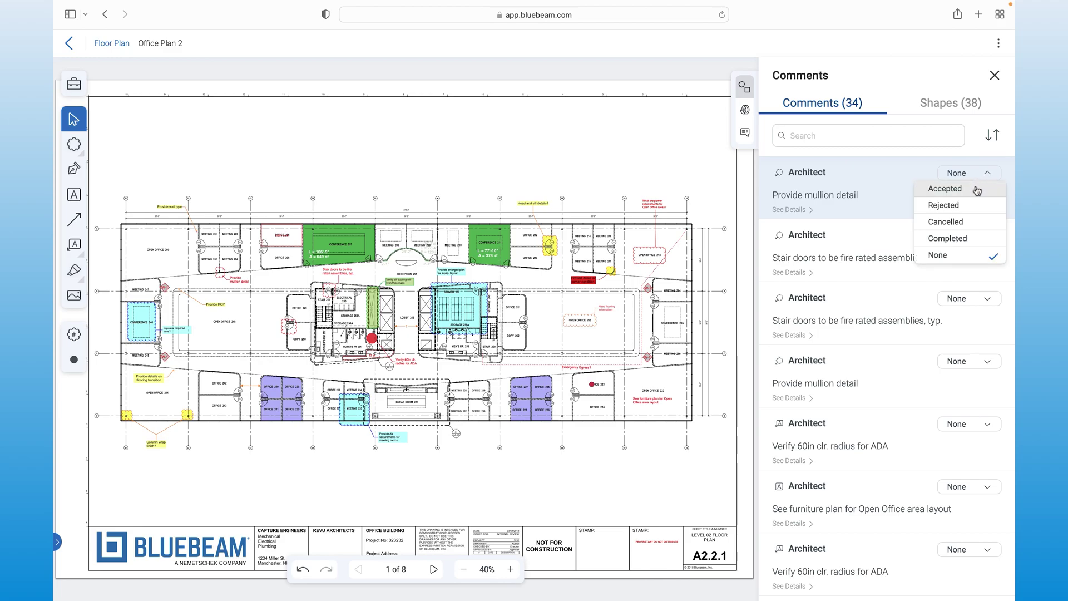
left_click(978, 189)
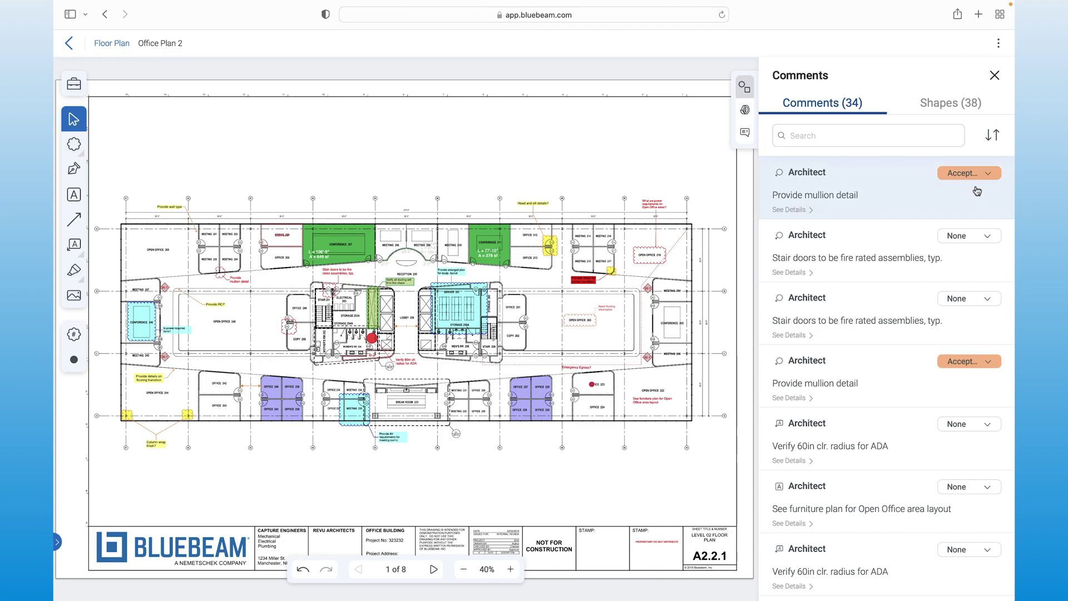
left_click(973, 241)
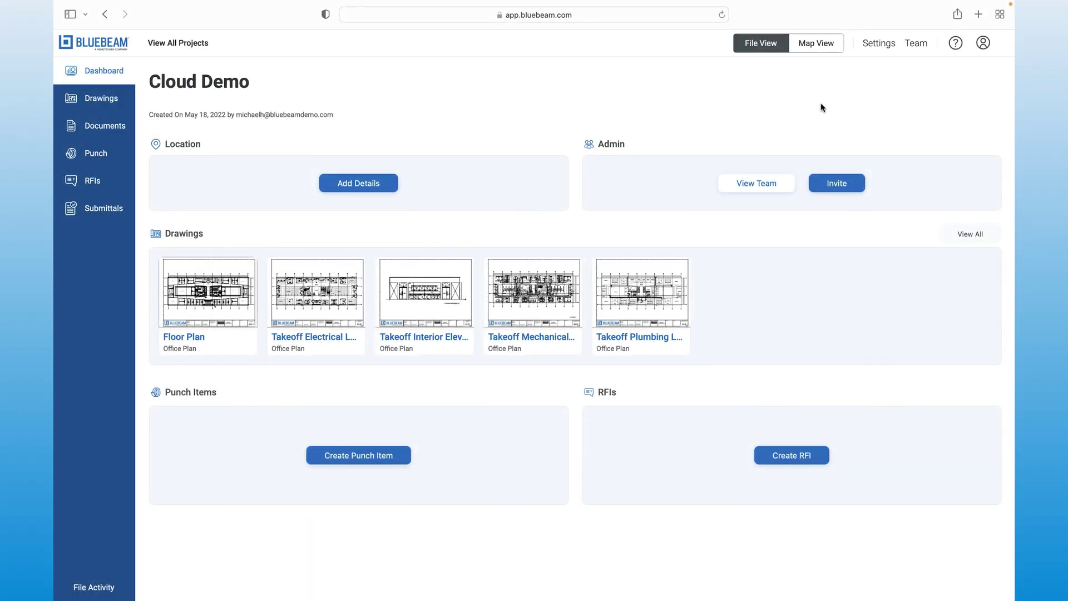
Step: Export all five Cloud Demo data types to Demo Project in Studio Projects
left_click(878, 44)
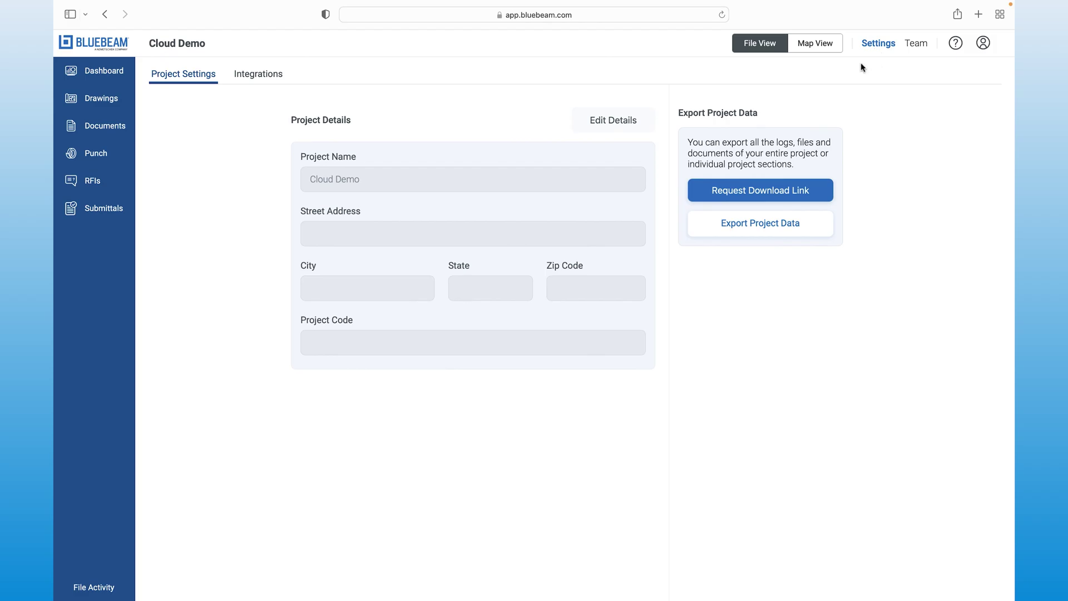
left_click(752, 231)
left_click(760, 278)
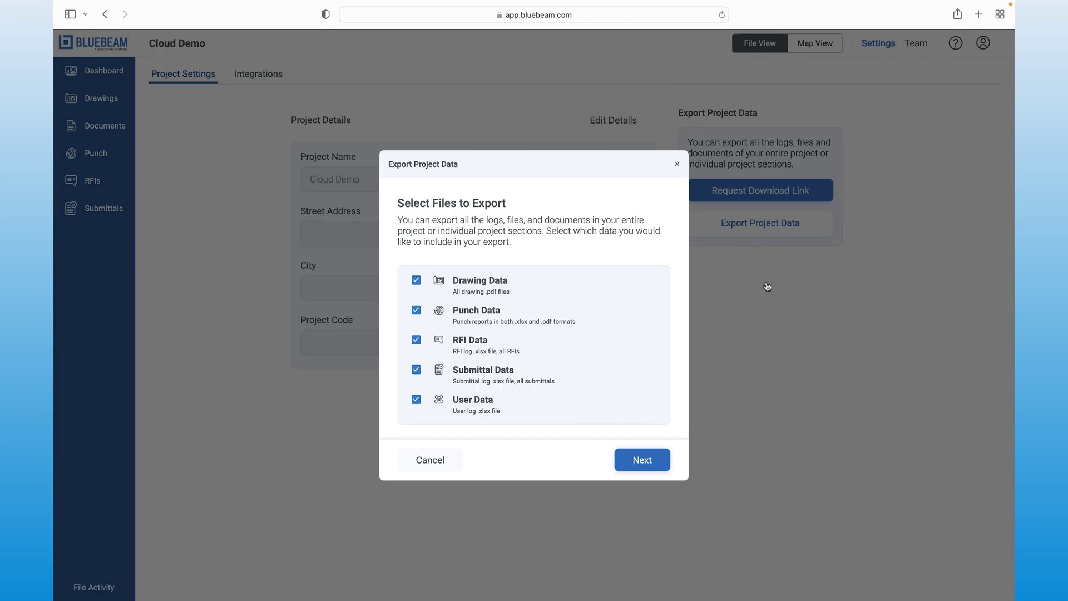
left_click(629, 472)
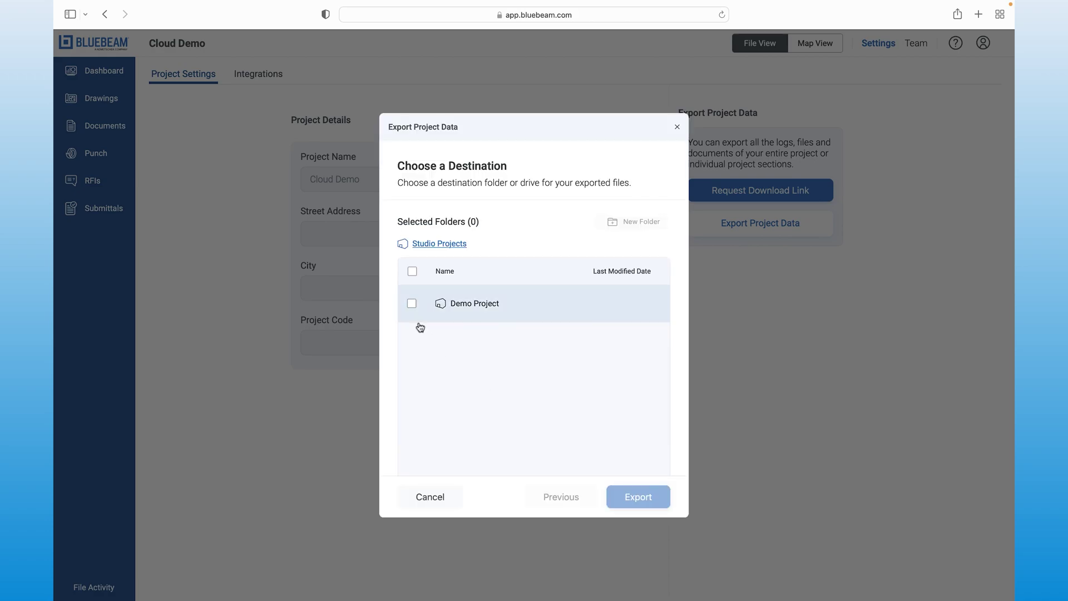
left_click(412, 304)
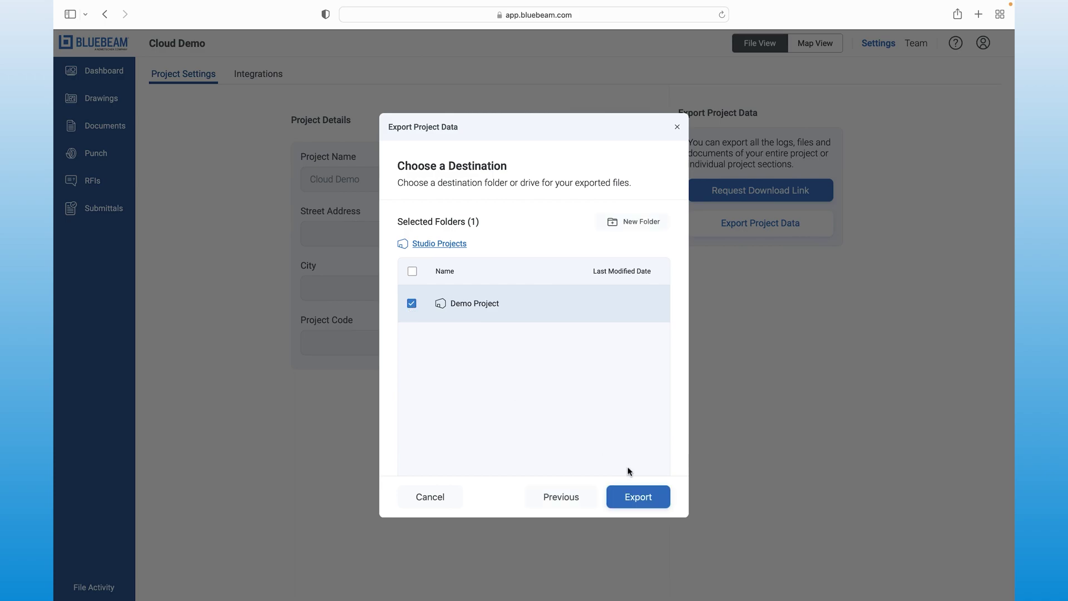
left_click(661, 494)
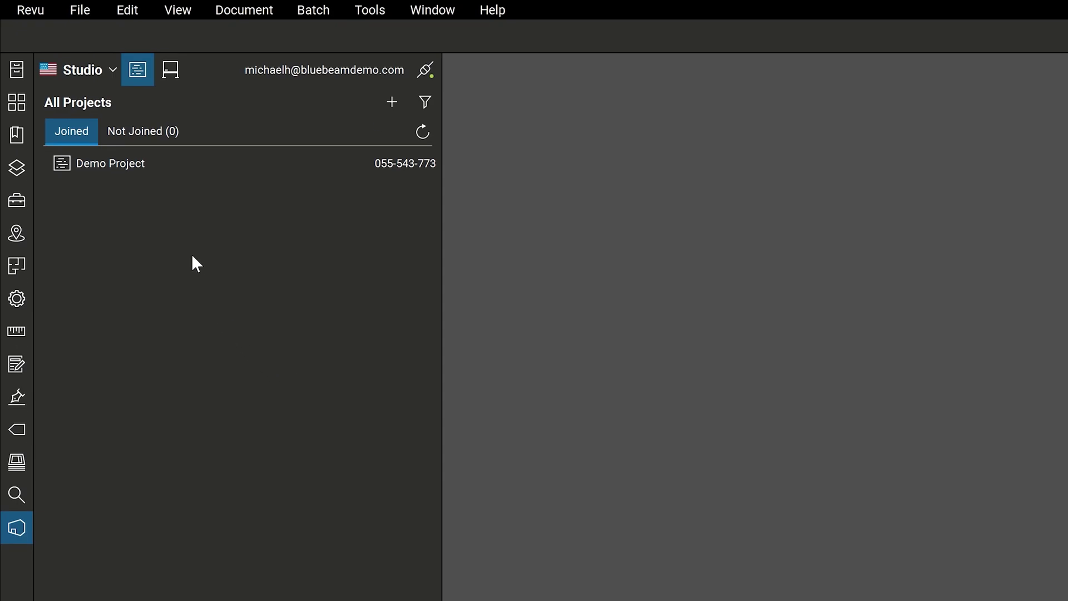
Step: Open Demo Project in Studio and go to its Cloud Demo Files folder
double_click(165, 167)
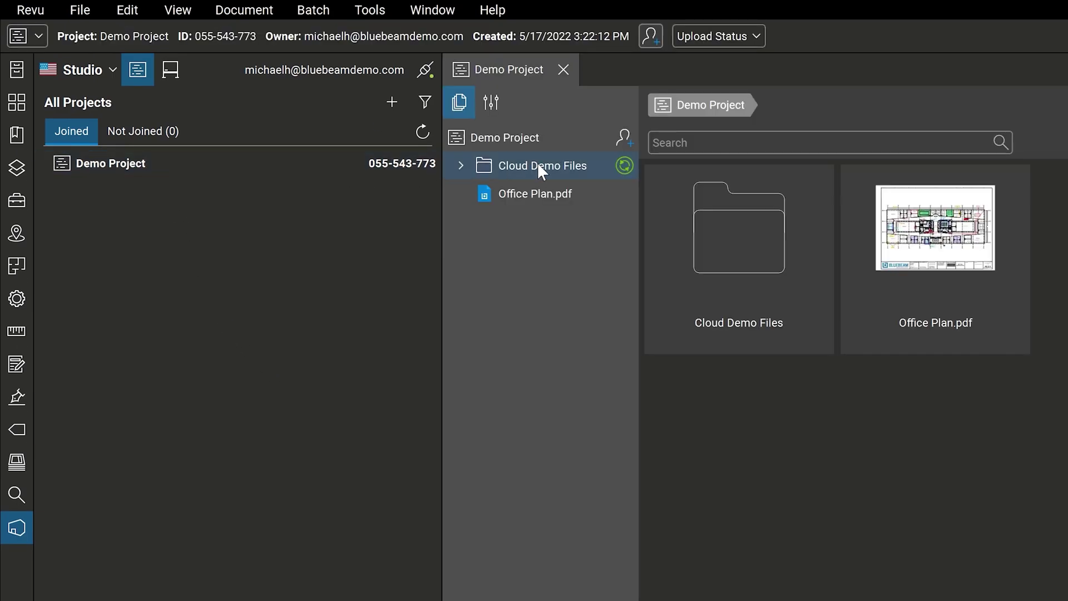
left_click(538, 164)
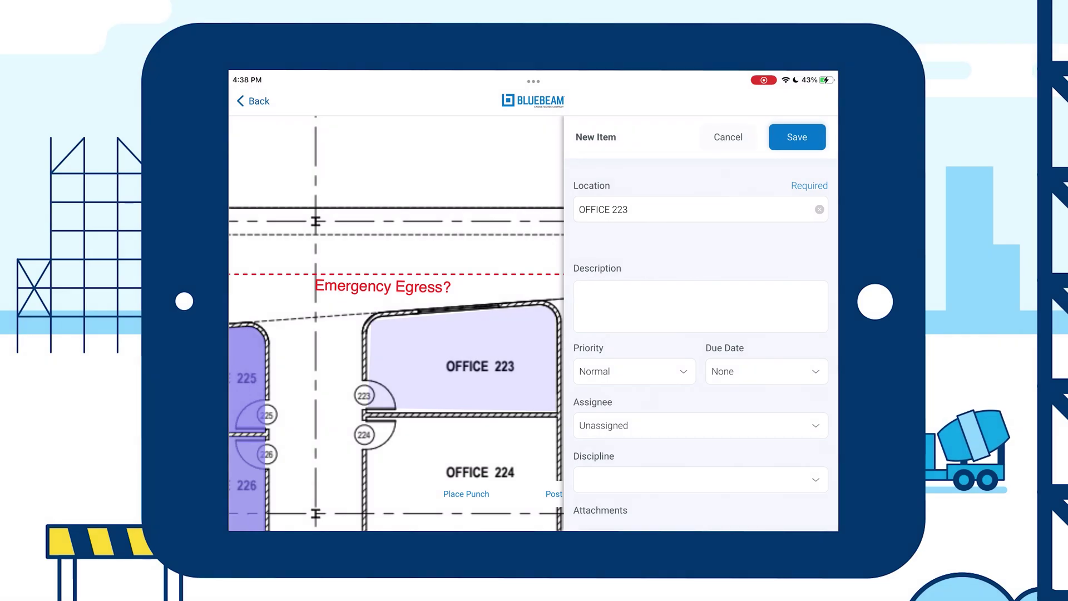
Step: Begin entering the description for the new Office 223 punch item
left_click(701, 306)
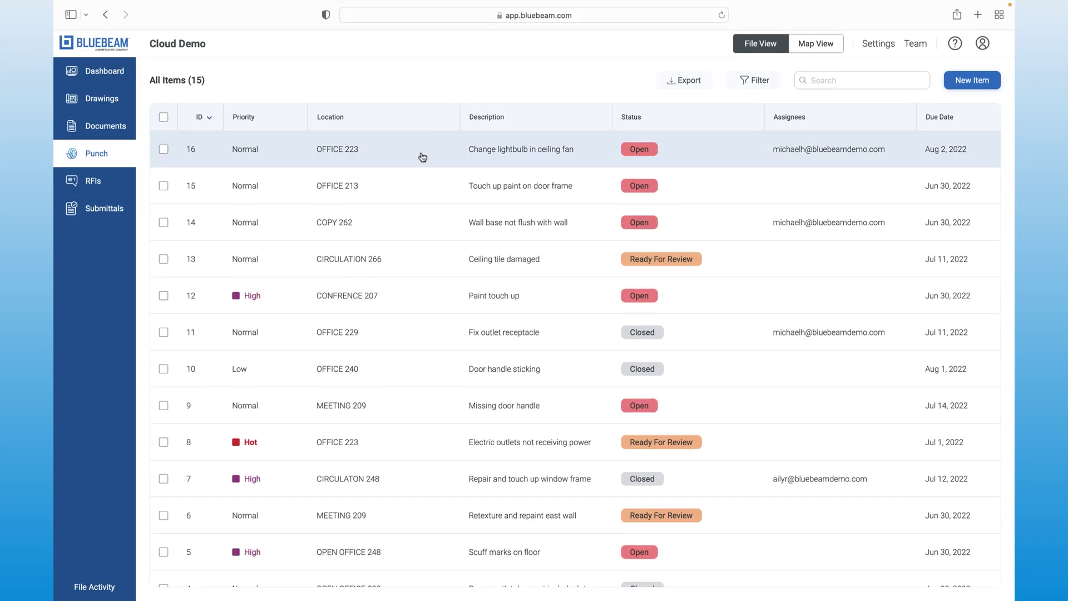
Step: Review punch item 16's details for the Office 223 ceiling fan lightbulb
left_click(423, 157)
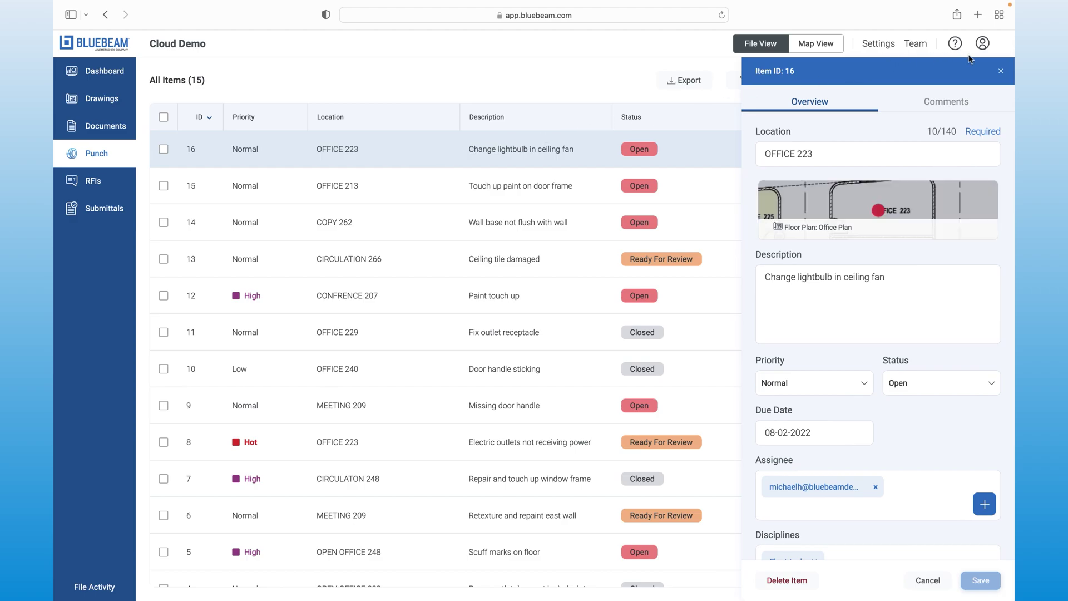
left_click(1002, 73)
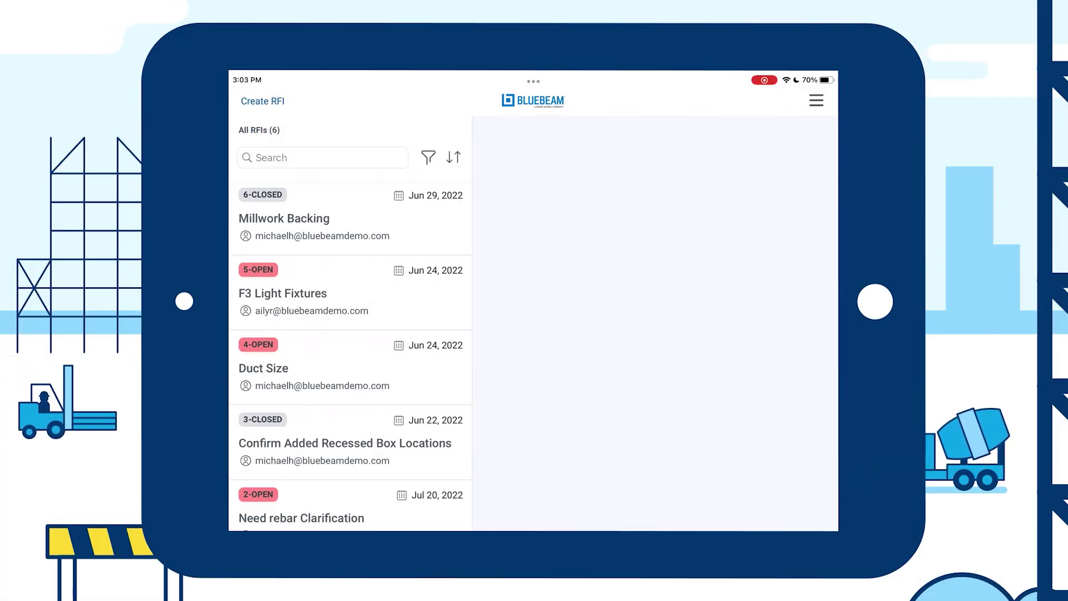
Step: Assign and send the Door Location RFI, marking its location around Office 261
left_click(351, 367)
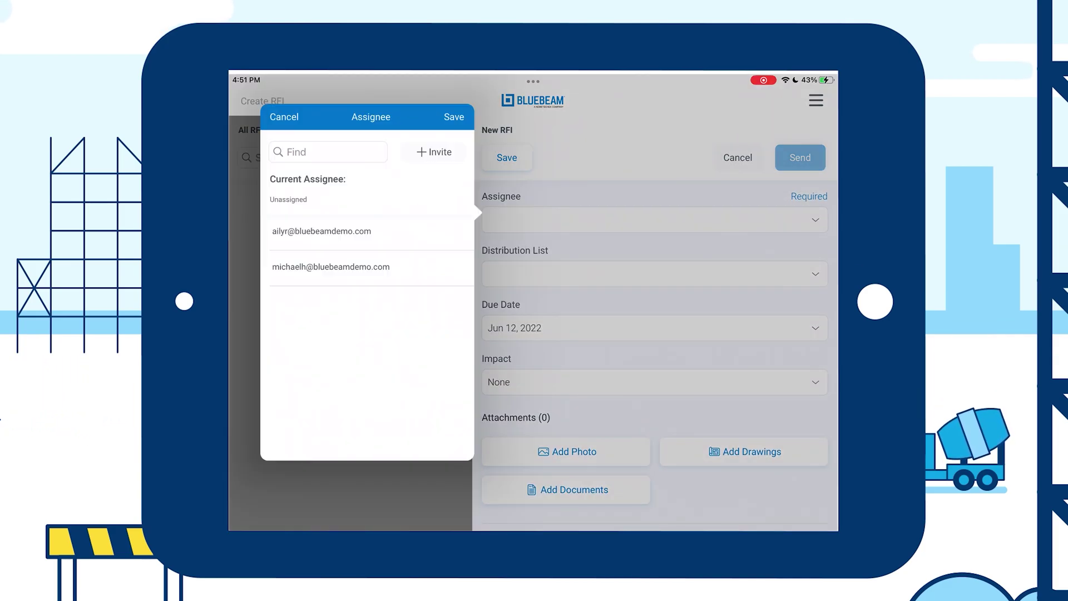
left_click(331, 267)
left_click(454, 116)
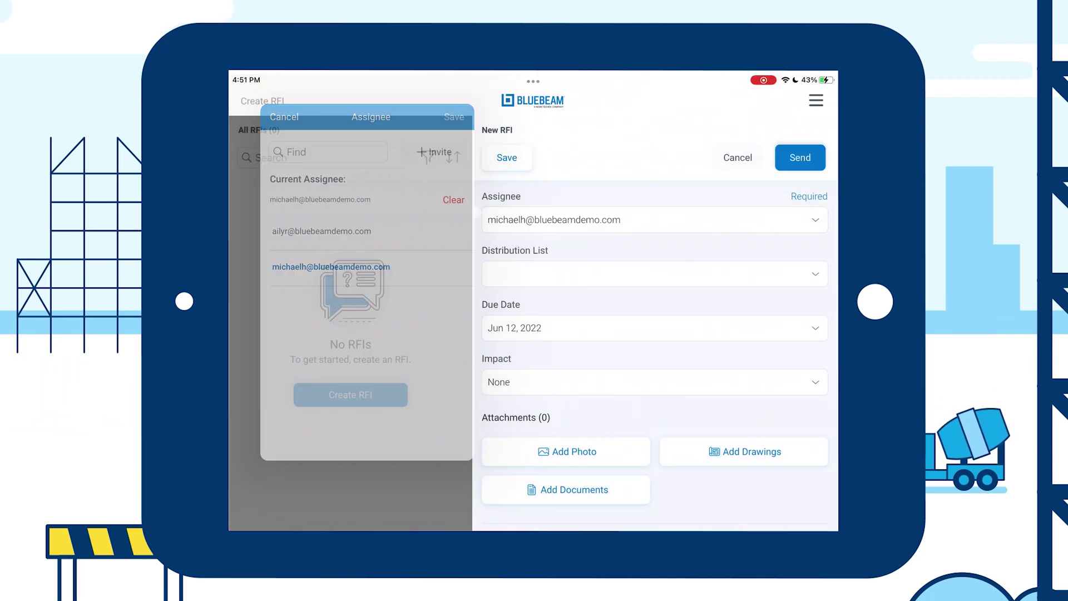
left_click(800, 157)
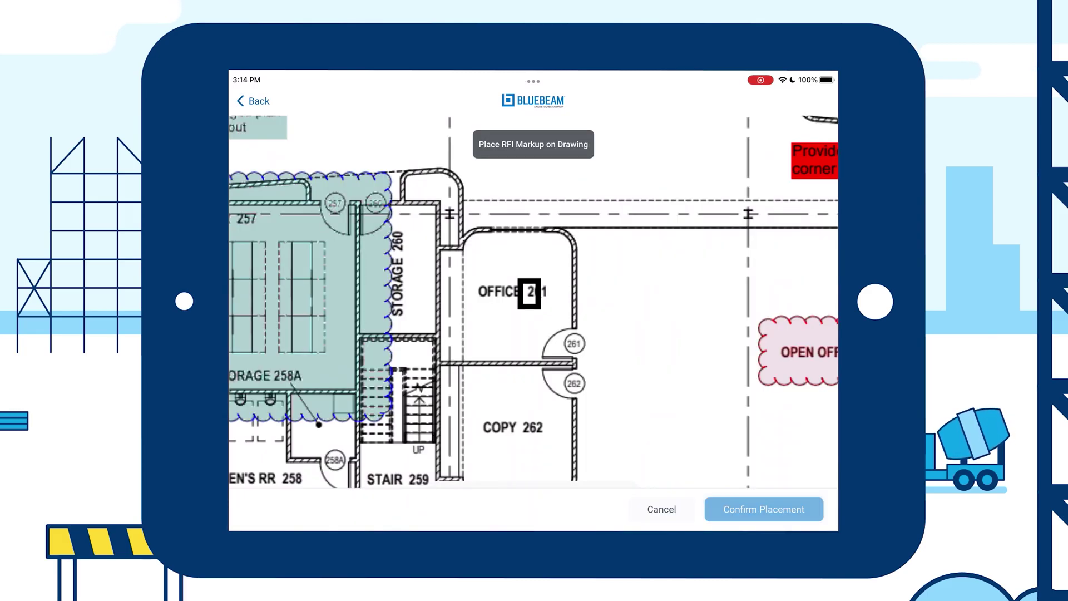
left_click_drag(542, 311, 624, 369)
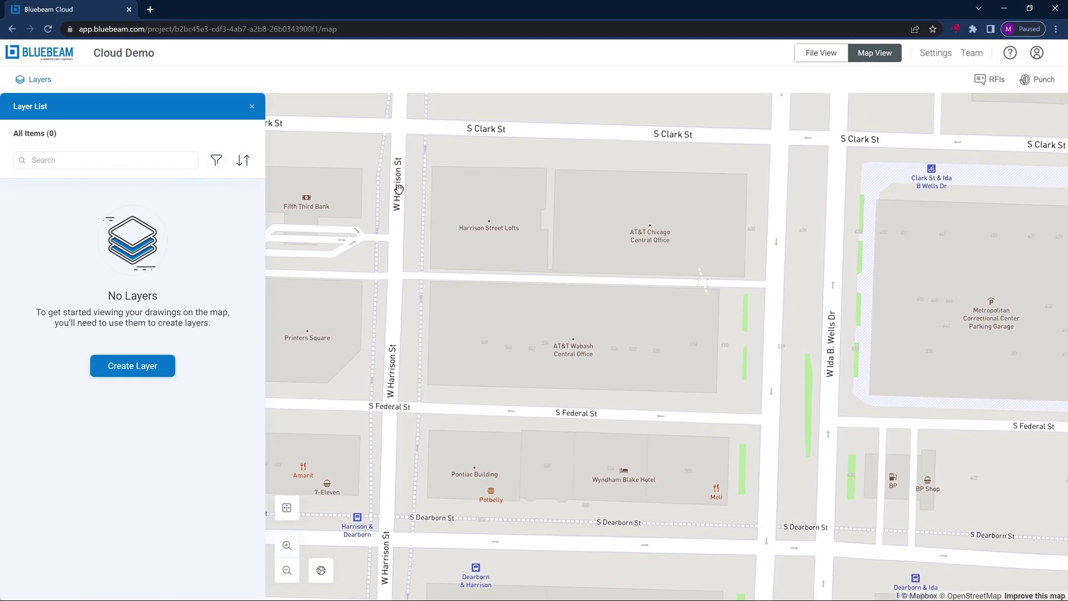
Step: Place the Floor Plan drawing on the map at 92° rotation, aligned along S Federal St, and save it
left_click(150, 374)
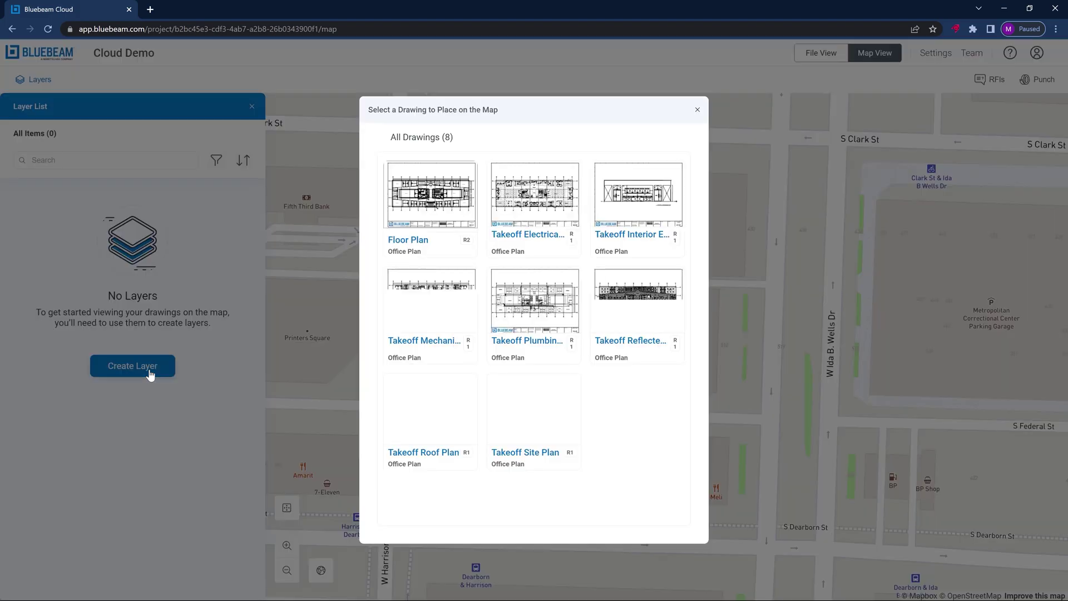
left_click(423, 209)
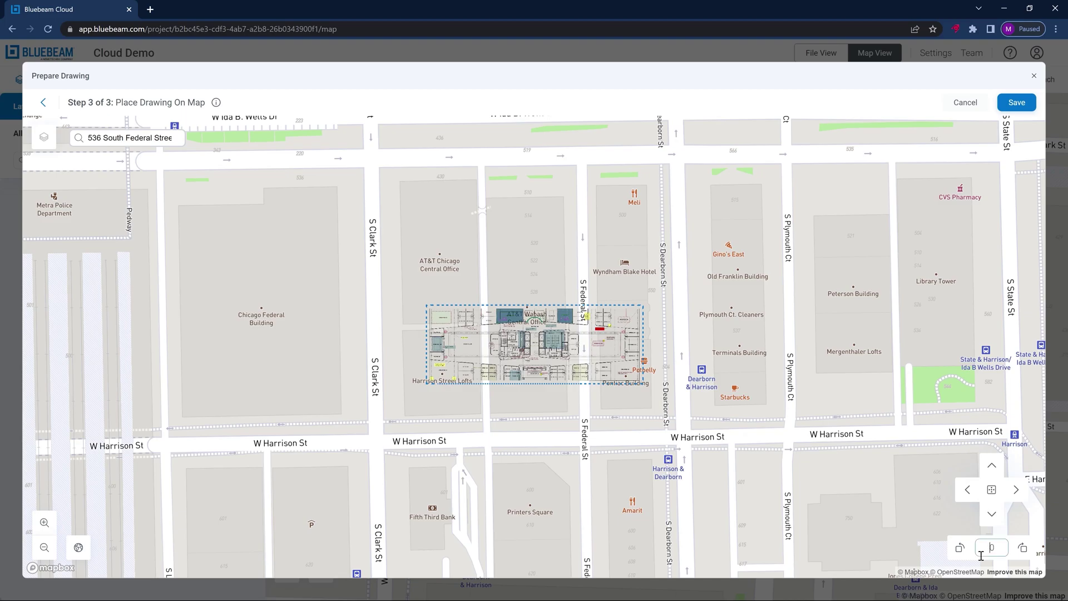
type("92")
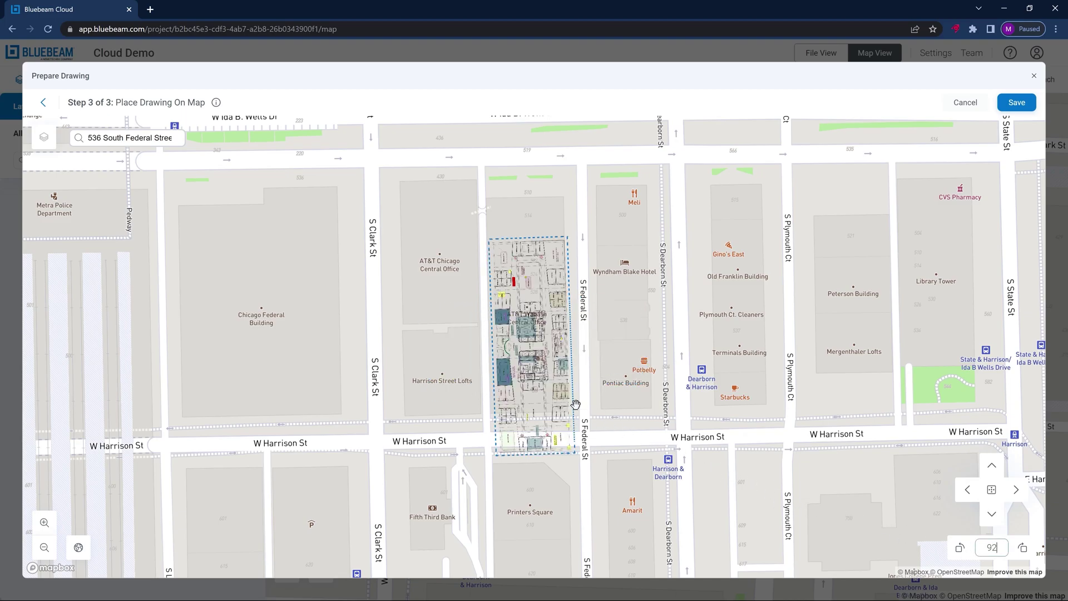
left_click_drag(545, 383, 539, 341)
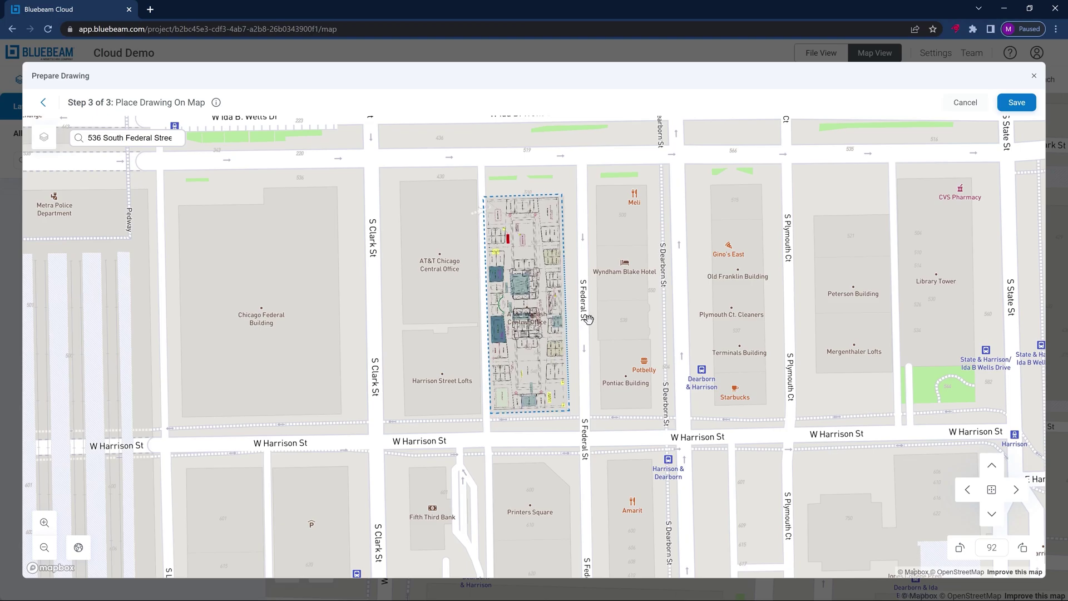
left_click(1017, 108)
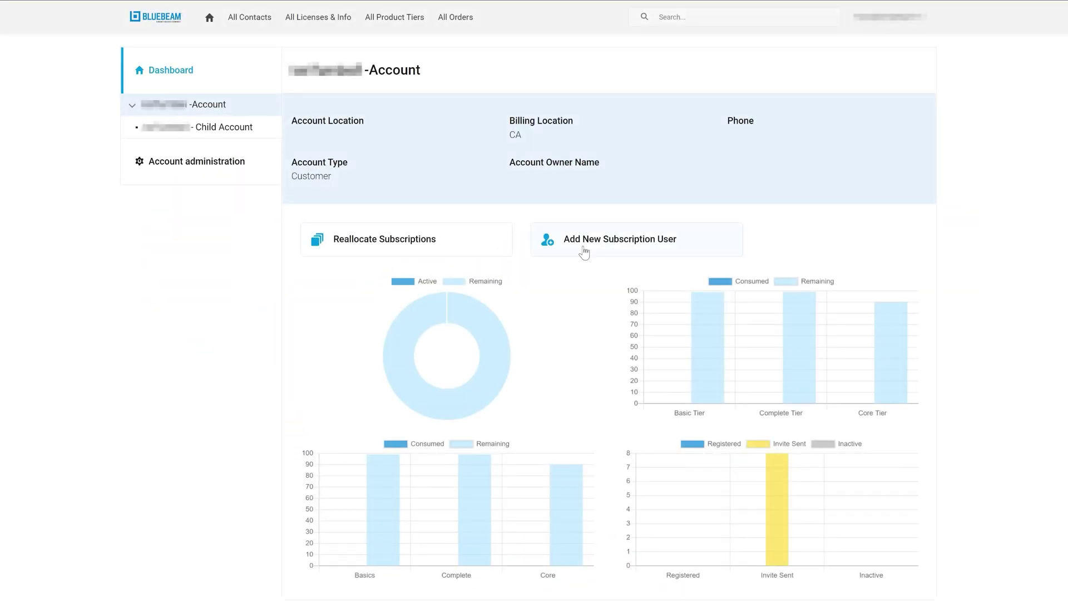
left_click(585, 253)
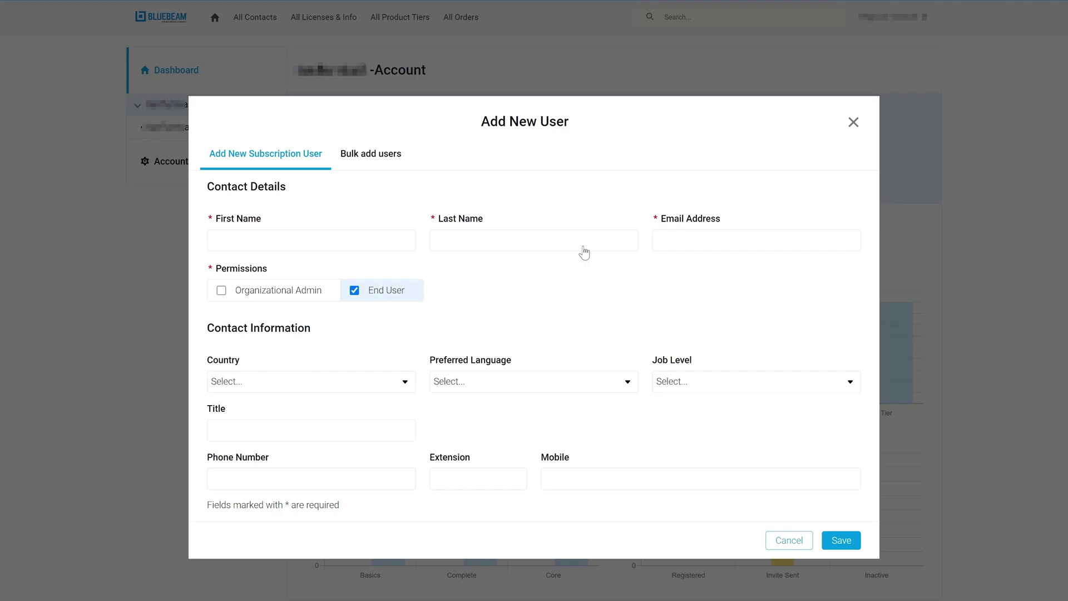
left_click(388, 167)
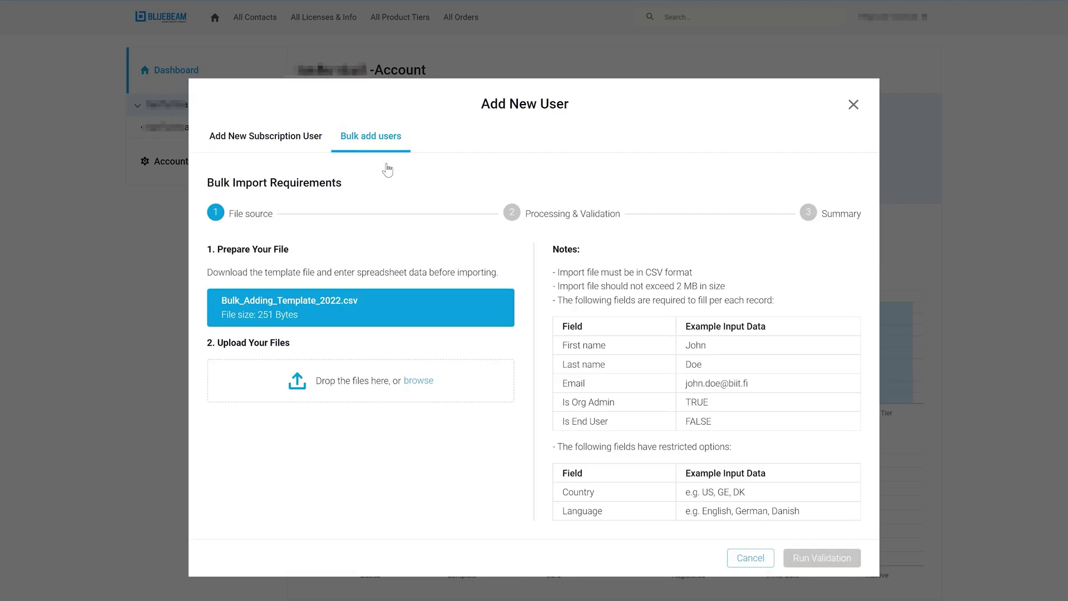